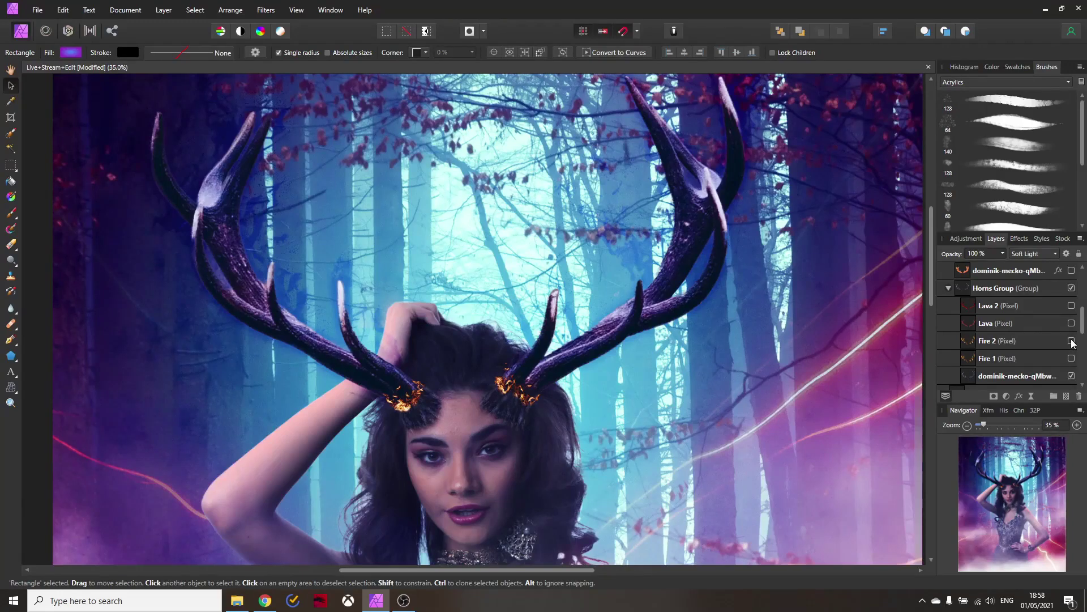
- Preview the Fire 2 and Lava 2 layers on the antlers, and hide both layers again
{"action": "left_click", "coordinate": [1071, 341]}
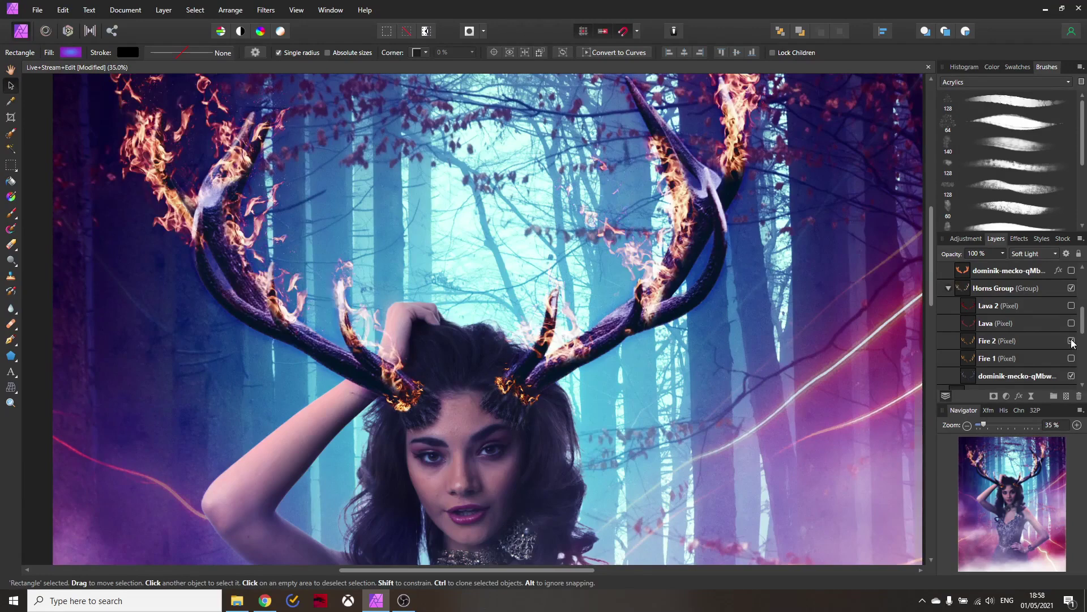
{"action": "left_click", "coordinate": [1071, 306]}
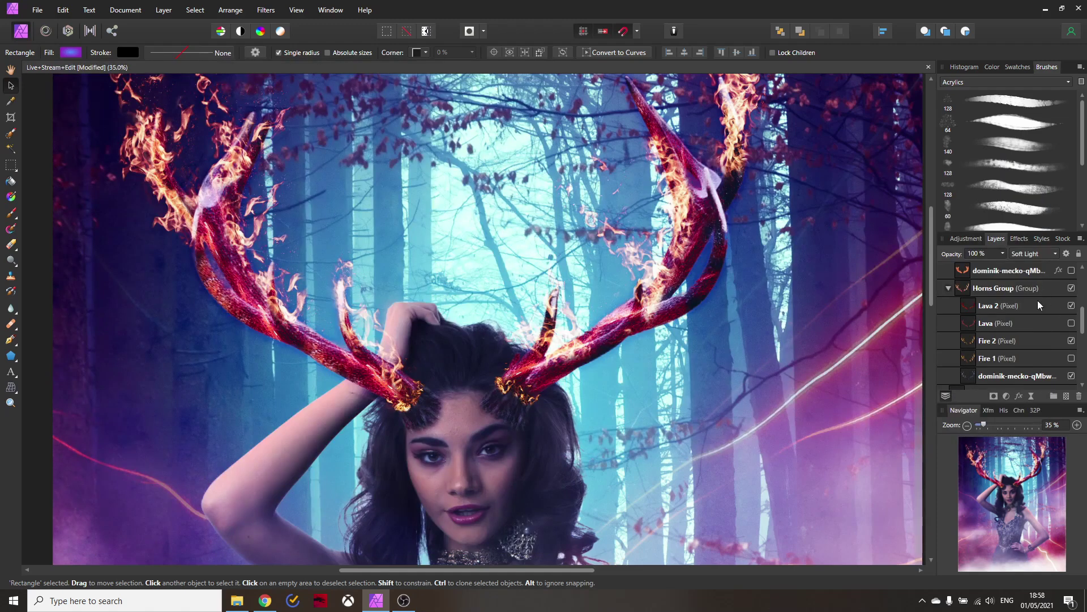
{"action": "mouse_move", "coordinate": [607, 403]}
{"action": "left_mouse_down"}
{"action": "mouse_move", "coordinate": [648, 316]}
{"action": "mouse_move", "coordinate": [631, 272]}
{"action": "mouse_move", "coordinate": [605, 388]}
{"action": "mouse_move", "coordinate": [611, 415]}
{"action": "left_mouse_up"}
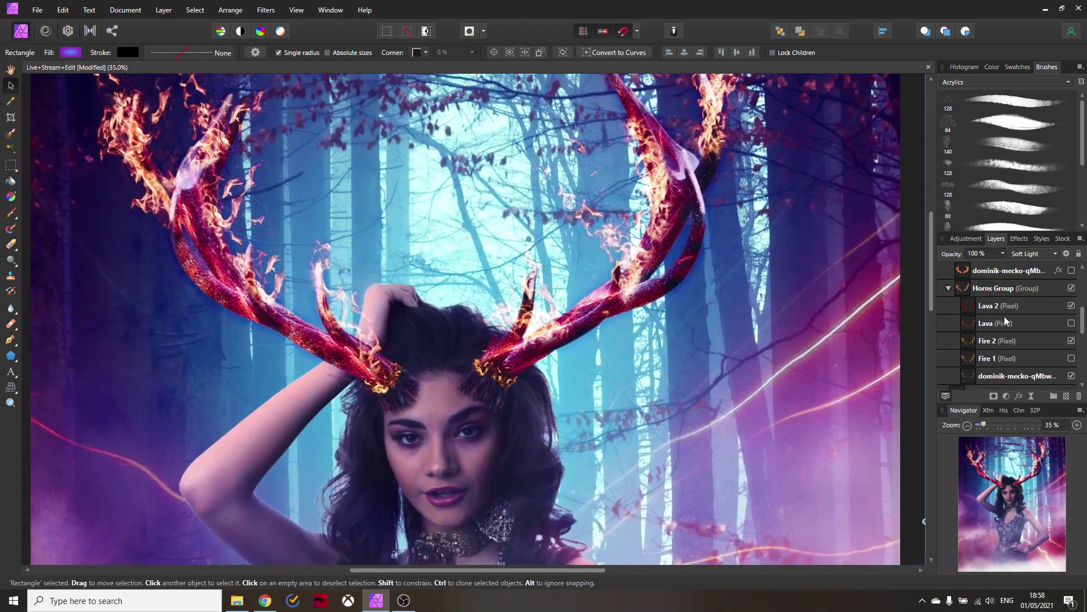
{"action": "left_click", "coordinate": [1072, 306]}
{"action": "left_click", "coordinate": [1072, 341]}
{"action": "scroll", "coordinate": [684, 276], "scroll_direction": "up", "scroll_amount": 2}
{"action": "mouse_move", "coordinate": [685, 276]}
{"action": "left_mouse_down"}
{"action": "mouse_move", "coordinate": [695, 302]}
{"action": "mouse_move", "coordinate": [702, 287]}
{"action": "left_mouse_up"}
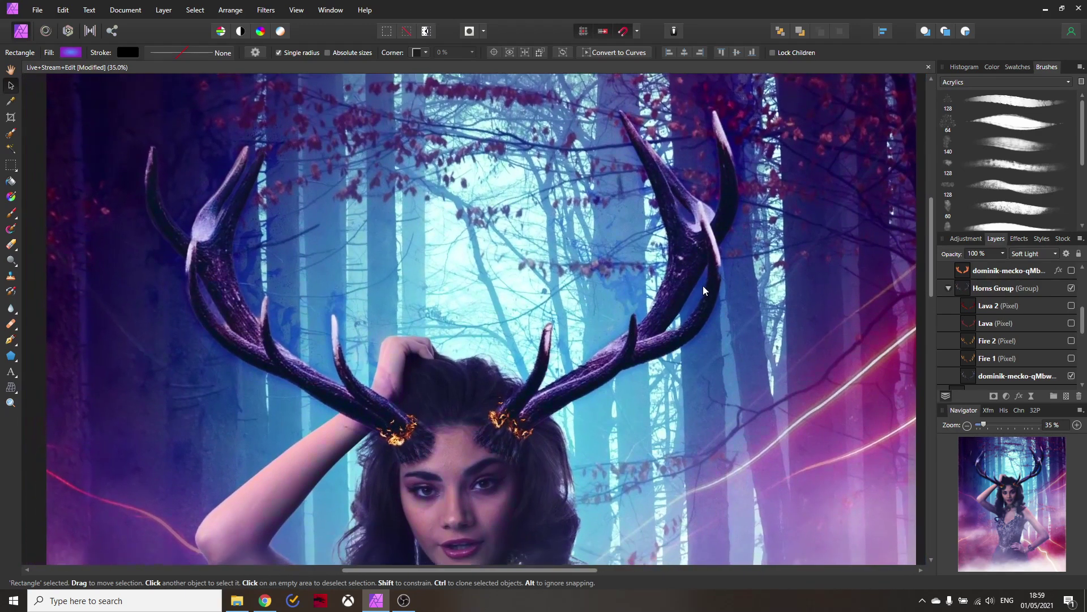
- Place the image ricardo-gomez-angel--98jVaVuGv0-unsplash from Downloads into the document as a new layer
{"action": "left_click", "coordinate": [38, 10]}
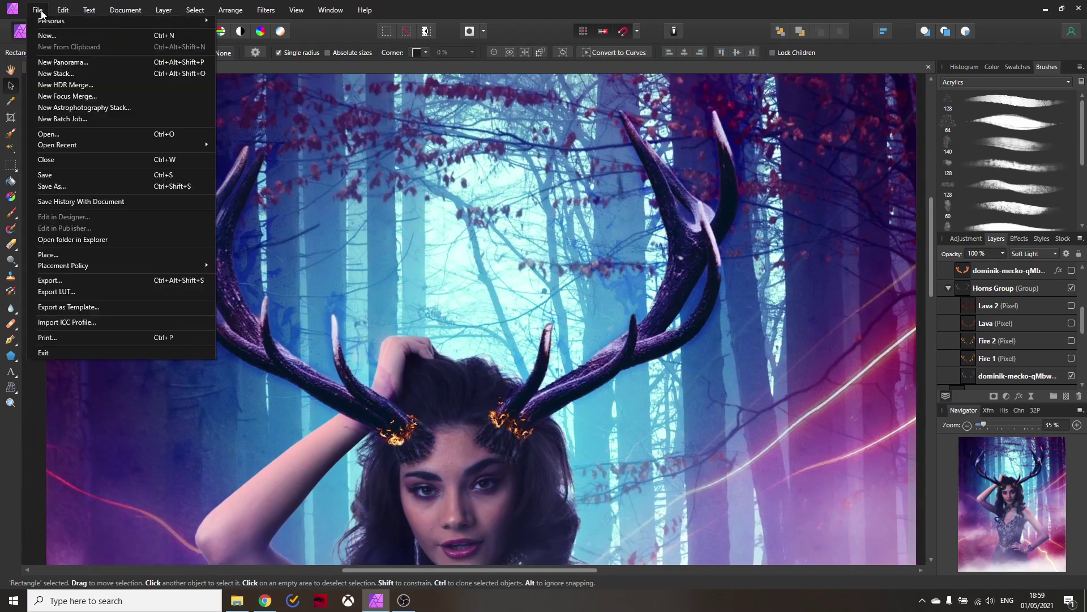
{"action": "left_click", "coordinate": [63, 256]}
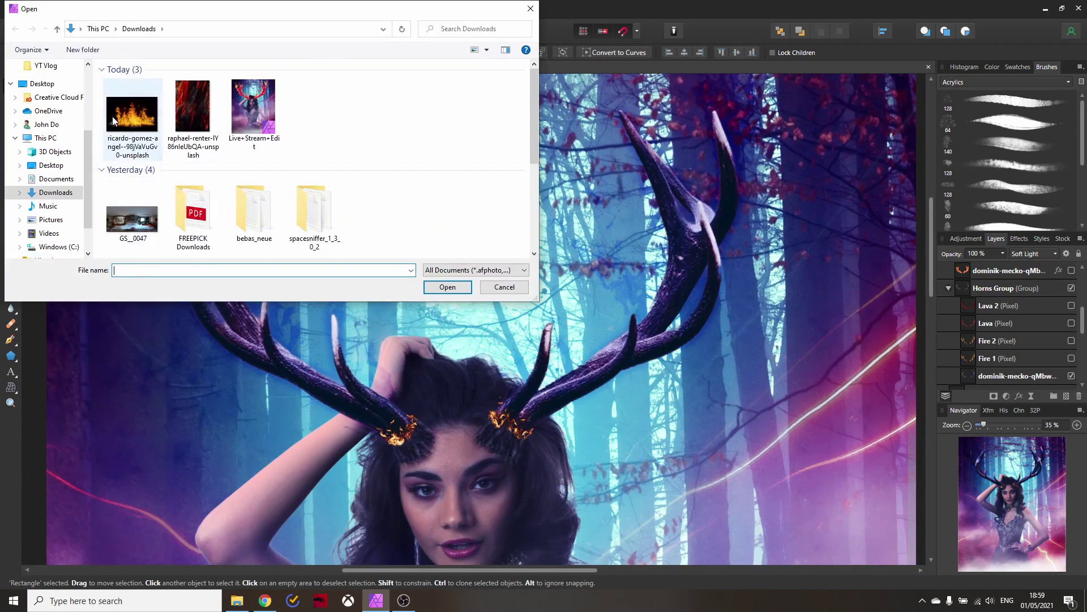
{"action": "double_click", "coordinate": [128, 115]}
{"action": "left_click", "coordinate": [359, 294]}
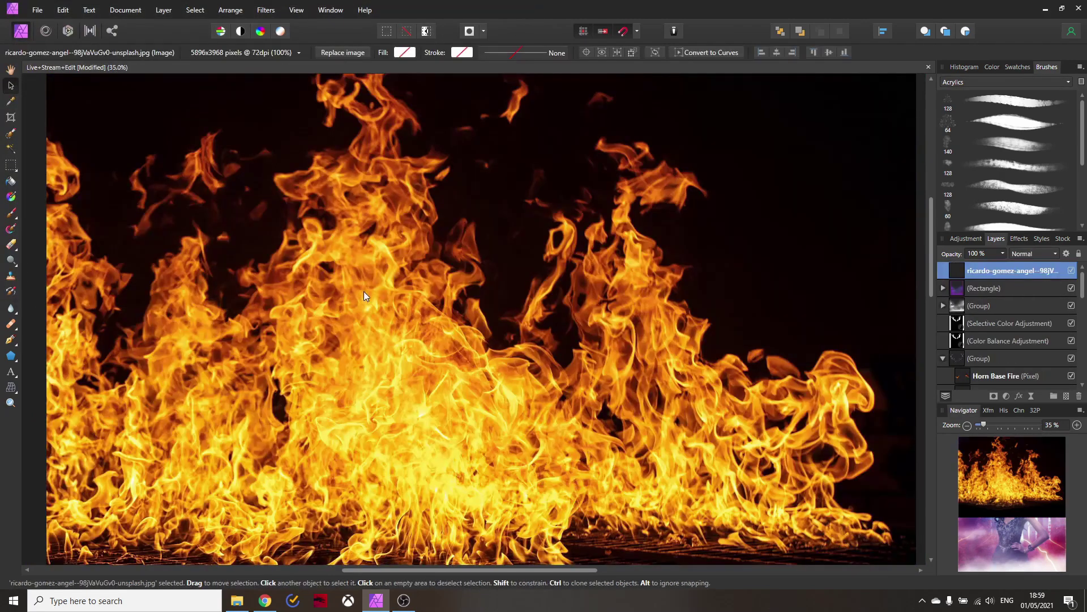
- Scale the placed fire image down to about 46% and position it over the woman's lower body, clear of the antlers
{"action": "scroll", "coordinate": [350, 270], "scroll_direction": "down", "scroll_amount": 4}
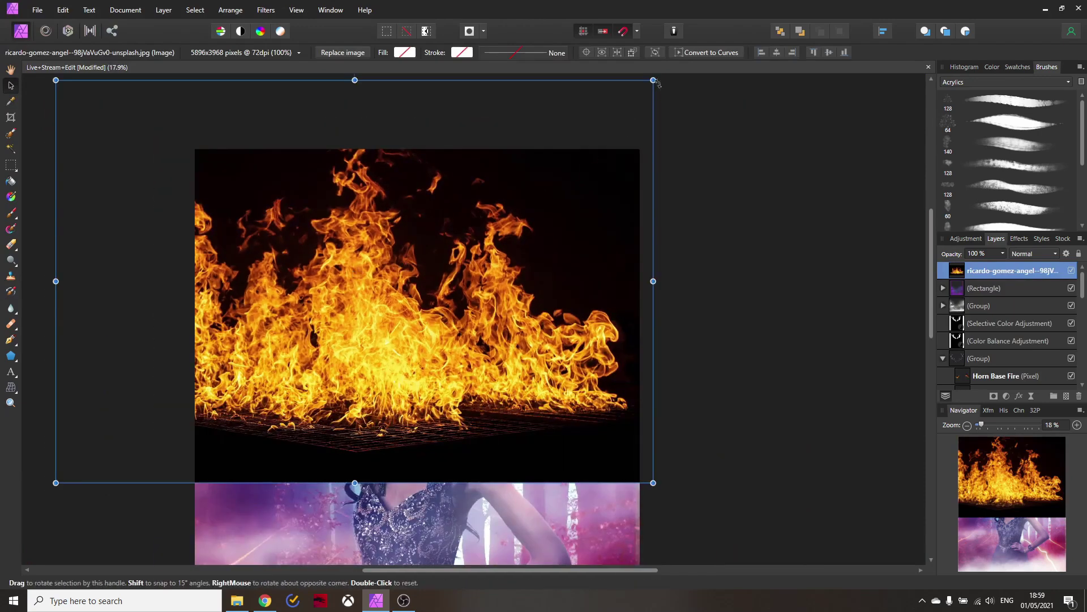
{"action": "left_click_drag", "start_coordinate": [653, 80], "coordinate": [389, 269]}
{"action": "left_click_drag", "start_coordinate": [263, 322], "coordinate": [372, 395]}
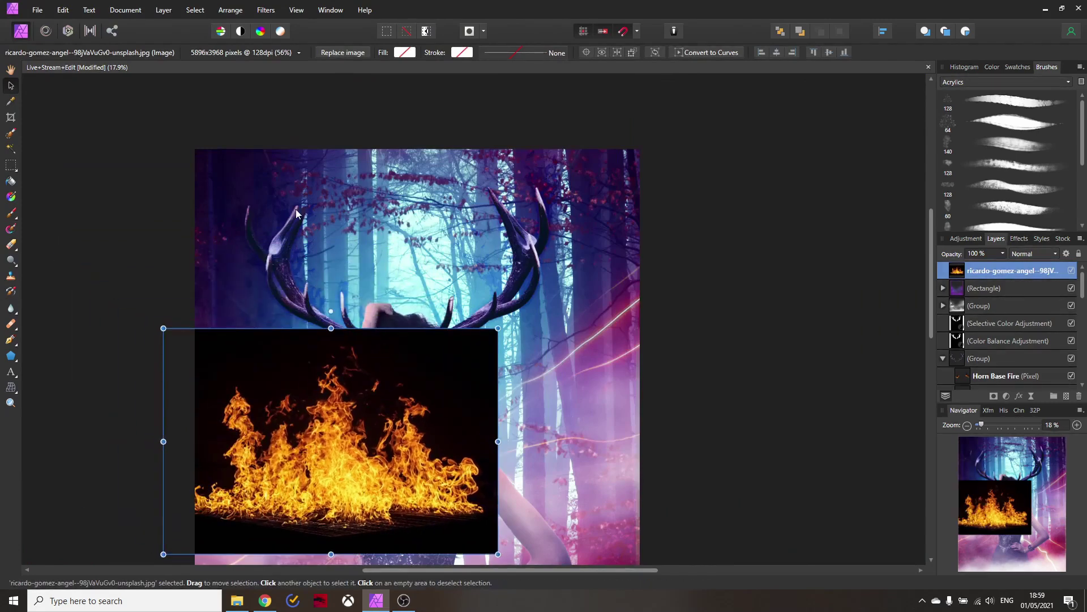
{"action": "left_click_drag", "start_coordinate": [322, 302], "coordinate": [338, 172]}
{"action": "left_click_drag", "start_coordinate": [361, 264], "coordinate": [373, 360]}
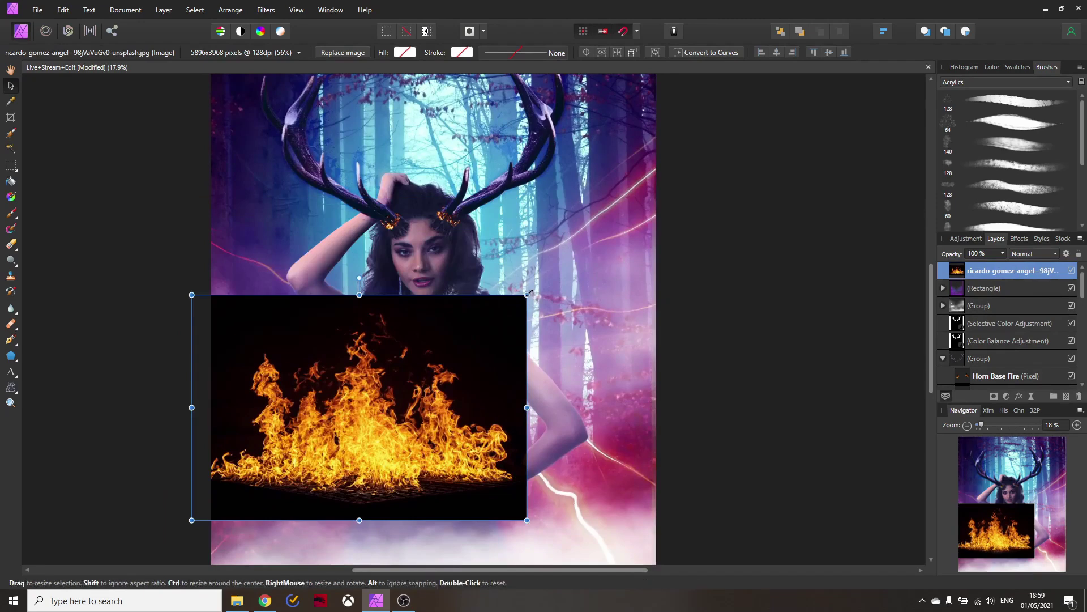
{"action": "left_click_drag", "start_coordinate": [526, 295], "coordinate": [468, 335]}
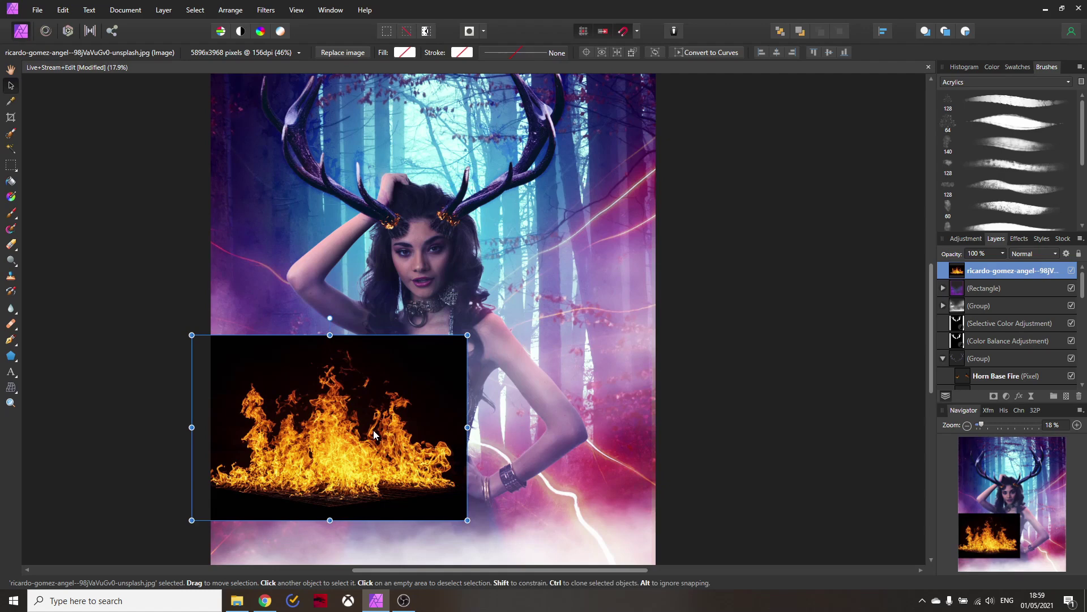
{"action": "left_click_drag", "start_coordinate": [326, 400], "coordinate": [355, 409]}
- Add a pixel layer above the fire image and name it Flames
{"action": "scroll", "coordinate": [355, 409], "scroll_direction": "up", "scroll_amount": 2}
{"action": "scroll", "coordinate": [354, 409], "scroll_direction": "up", "scroll_amount": 1}
{"action": "left_click_drag", "start_coordinate": [515, 205], "coordinate": [502, 388]}
{"action": "left_click_drag", "start_coordinate": [503, 478], "coordinate": [537, 287]}
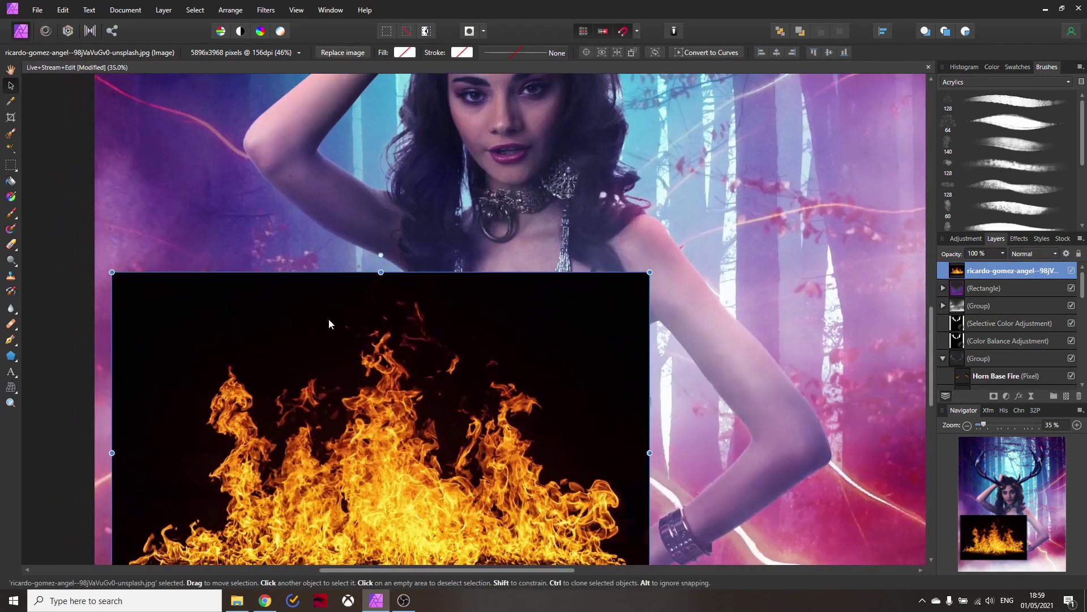
{"action": "left_click", "coordinate": [1066, 397]}
{"action": "double_click", "coordinate": [977, 271]}
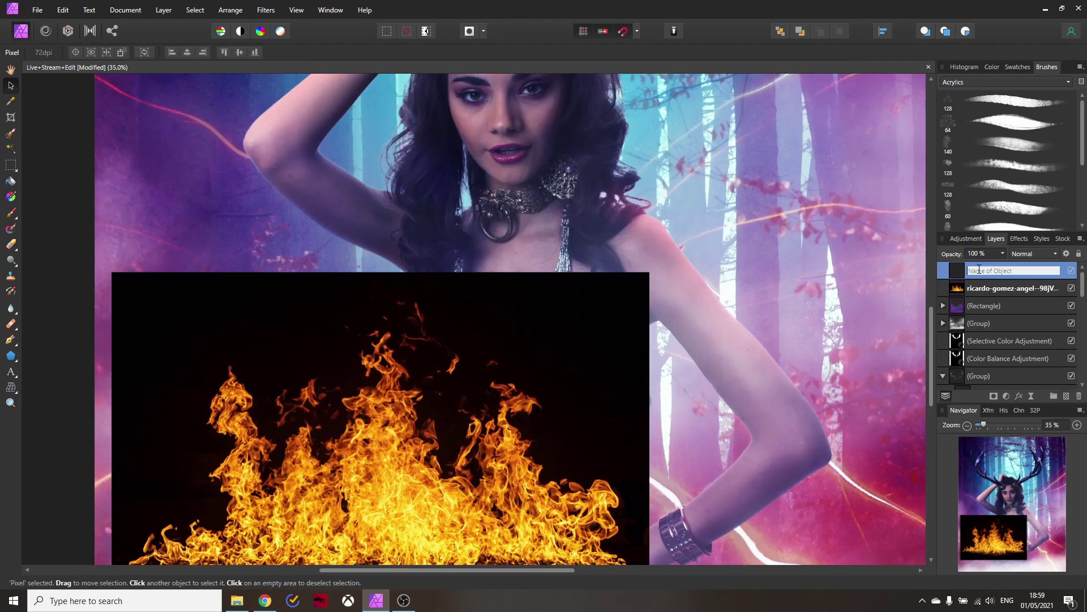
{"action": "type", "text": "Flames"}
{"action": "key", "text": "Return"}
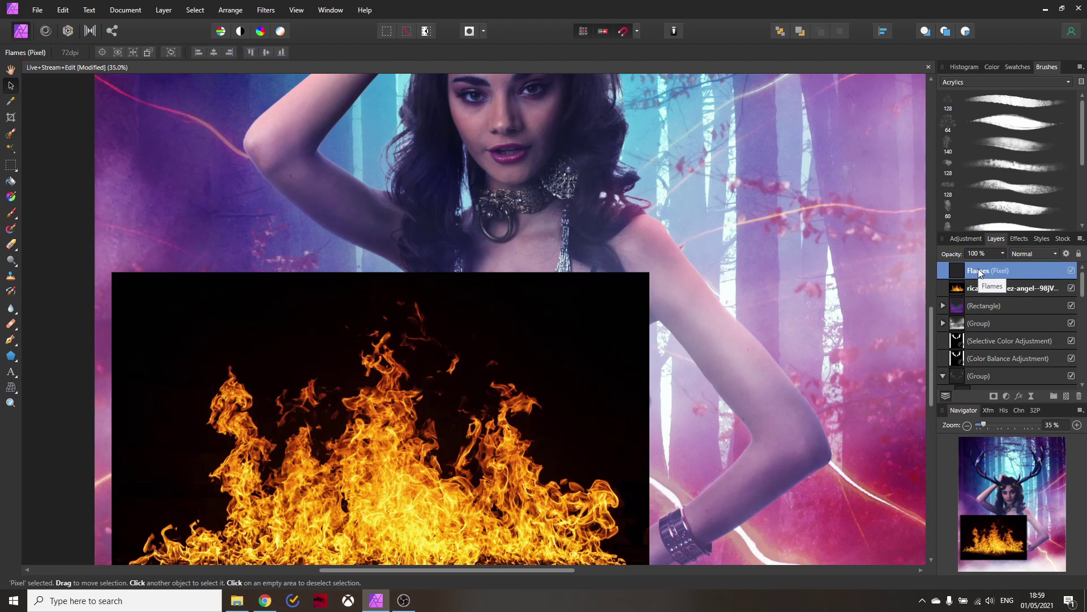
- Set up the Clone Brush with Layers Beneath as its source, sampling the tip of the tallest flame
{"action": "left_click", "coordinate": [11, 277]}
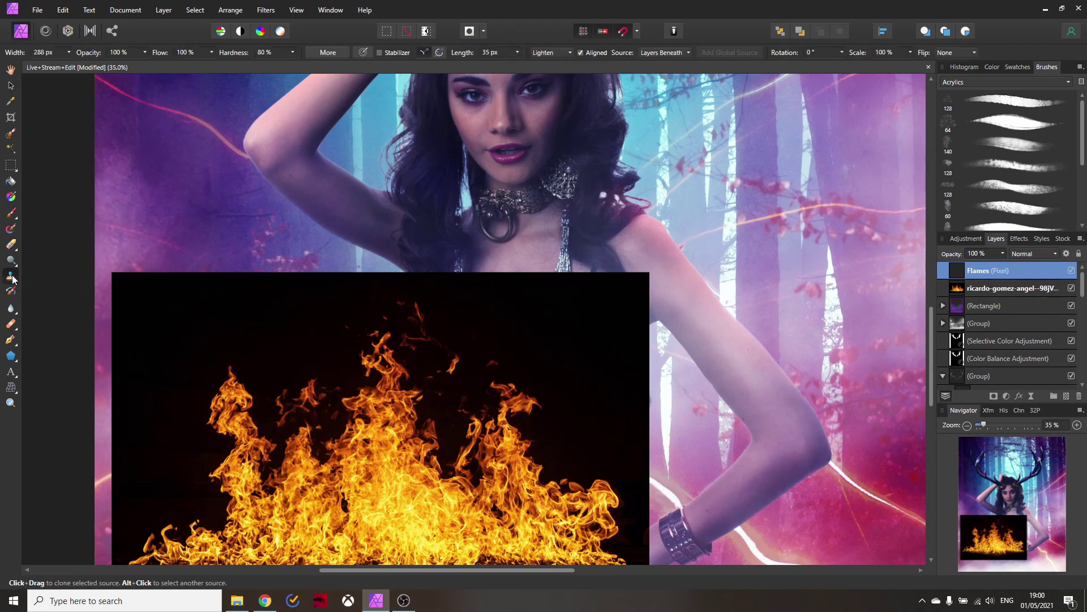
{"action": "left_click", "coordinate": [384, 351], "text": "alt"}
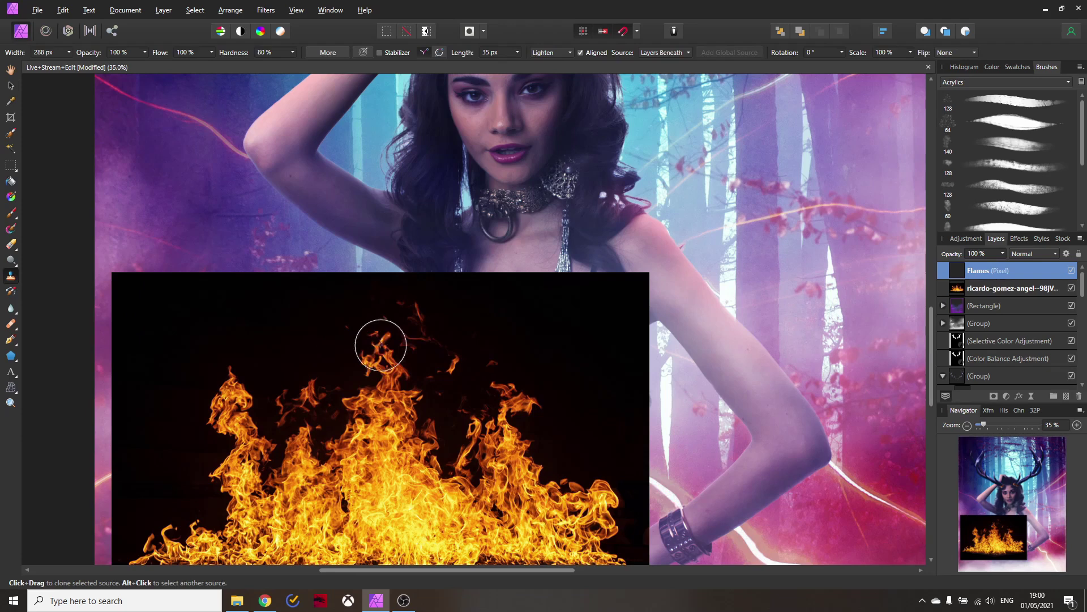
{"action": "left_click", "coordinate": [660, 53]}
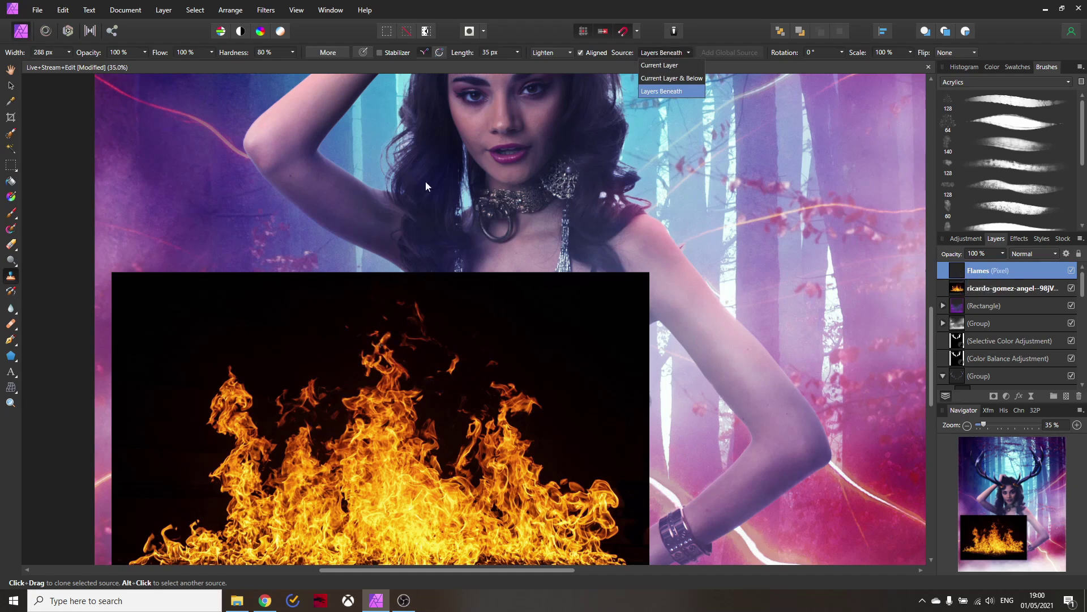
{"action": "left_click", "coordinate": [422, 198]}
- Try cloning flames over the woman's neck and shoulder, and undo the test strokes
{"action": "mouse_move", "coordinate": [419, 194]}
{"action": "left_mouse_down"}
{"action": "mouse_move", "coordinate": [462, 187]}
{"action": "mouse_move", "coordinate": [386, 190]}
{"action": "mouse_move", "coordinate": [483, 188]}
{"action": "mouse_move", "coordinate": [407, 194]}
{"action": "left_mouse_up"}
{"action": "mouse_move", "coordinate": [679, 316]}
{"action": "left_mouse_down"}
{"action": "mouse_move", "coordinate": [627, 286]}
{"action": "mouse_move", "coordinate": [606, 226]}
{"action": "mouse_move", "coordinate": [660, 283]}
{"action": "mouse_move", "coordinate": [607, 328]}
{"action": "mouse_move", "coordinate": [558, 287]}
{"action": "mouse_move", "coordinate": [643, 315]}
{"action": "mouse_move", "coordinate": [556, 268]}
{"action": "left_mouse_up"}
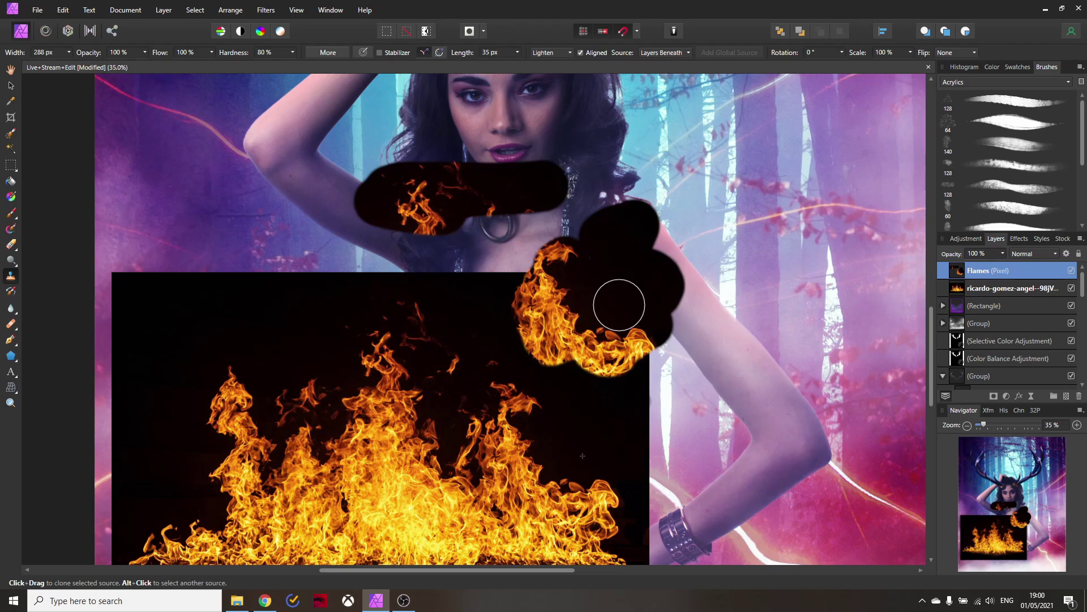
{"action": "key", "text": "ctrl+z"}
{"action": "key", "text": "ctrl+z"}
{"action": "key", "text": "ctrl+z"}
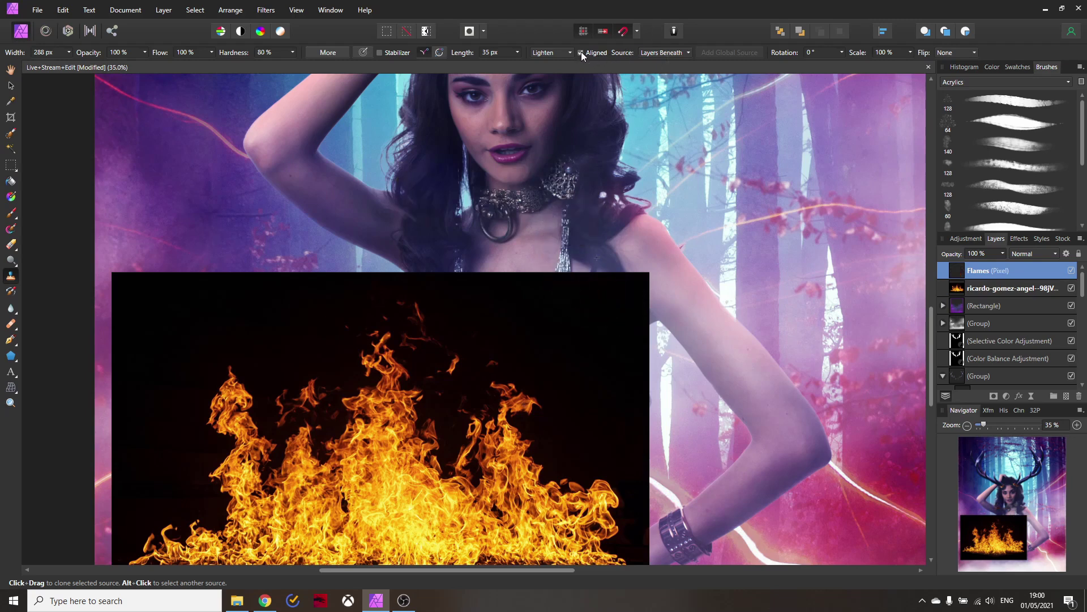
- Resample the tip of the tallest flame as the clone source
{"action": "left_click", "coordinate": [381, 341], "text": "alt"}
{"action": "left_click", "coordinate": [383, 340], "text": "alt"}
- Try cloning the same flame tip in five separate spots across the woman's arm and chest, and undo the copies
{"action": "mouse_move", "coordinate": [360, 180]}
{"action": "left_mouse_down"}
{"action": "mouse_move", "coordinate": [357, 208]}
{"action": "mouse_move", "coordinate": [366, 204]}
{"action": "left_mouse_up"}
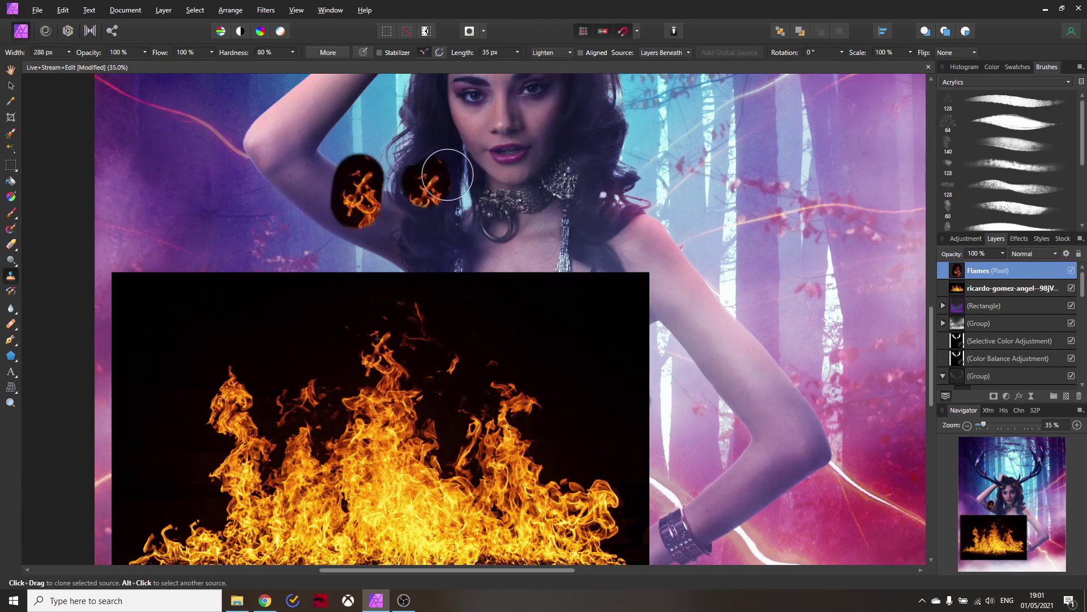
{"action": "left_click_drag", "start_coordinate": [447, 174], "coordinate": [442, 198]}
{"action": "left_click_drag", "start_coordinate": [513, 175], "coordinate": [524, 198]}
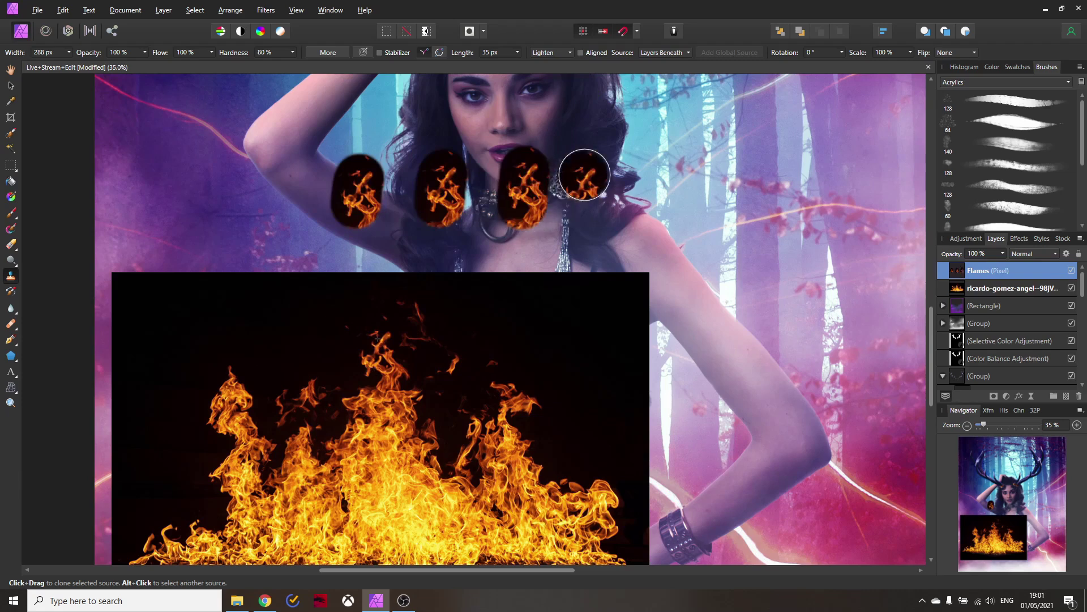
{"action": "left_click_drag", "start_coordinate": [585, 174], "coordinate": [592, 205]}
{"action": "left_click_drag", "start_coordinate": [664, 161], "coordinate": [670, 213]}
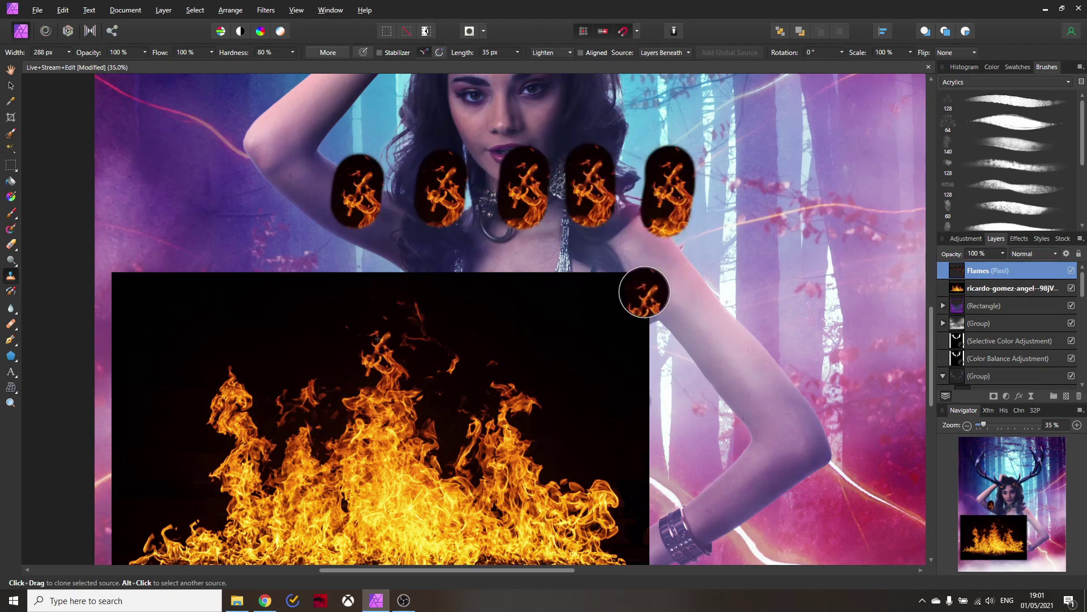
{"action": "key", "text": "ctrl+z"}
{"action": "key", "text": "ctrl+z"}
{"action": "key", "text": "ctrl+z"}
{"action": "key", "text": "ctrl+z"}
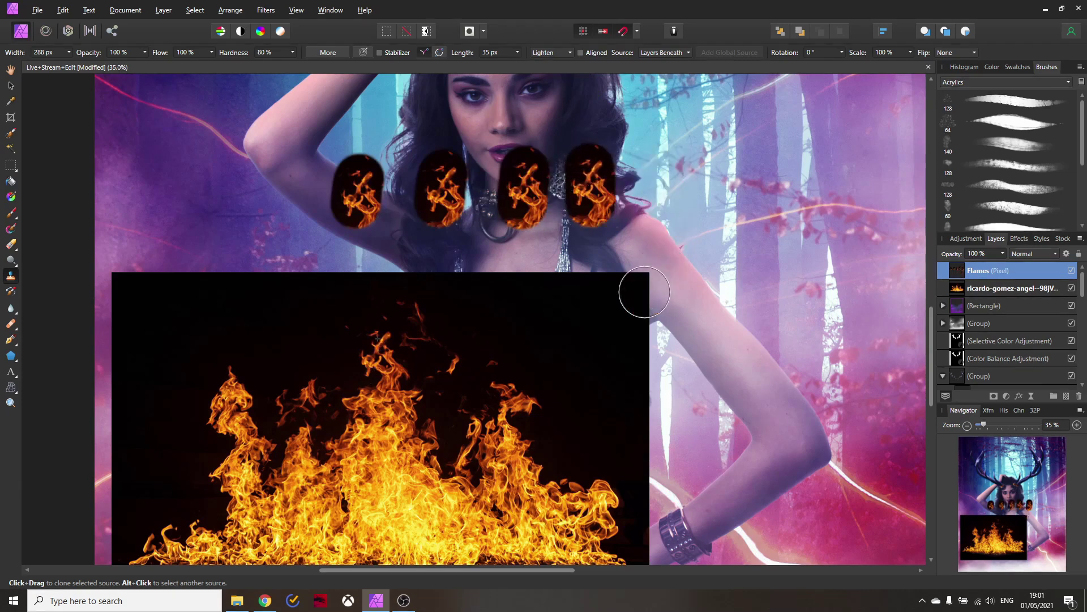
{"action": "key", "text": "ctrl+z"}
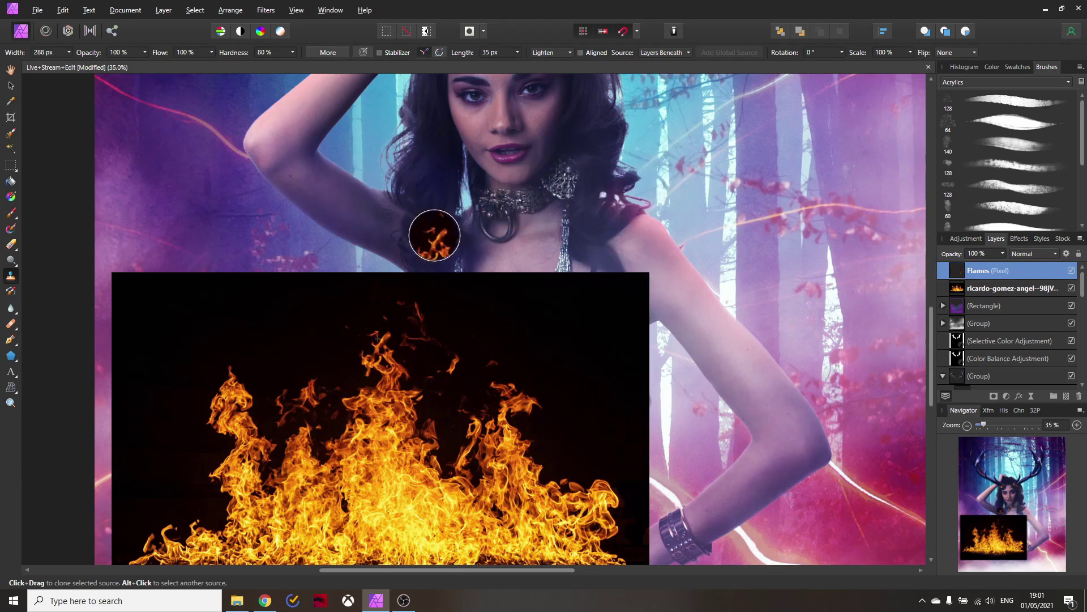
- Try larger cloned flame strokes over the raised arm and hair, undoing the unwanted strokes
{"action": "left_click", "coordinate": [418, 237]}
{"action": "key", "text": "ctrl+z"}
{"action": "mouse_move", "coordinate": [400, 188]}
{"action": "left_mouse_down"}
{"action": "mouse_move", "coordinate": [467, 184]}
{"action": "mouse_move", "coordinate": [377, 197]}
{"action": "mouse_move", "coordinate": [358, 211]}
{"action": "mouse_move", "coordinate": [365, 236]}
{"action": "mouse_move", "coordinate": [401, 232]}
{"action": "mouse_move", "coordinate": [380, 209]}
{"action": "left_mouse_up"}
{"action": "key", "text": "ctrl+z"}
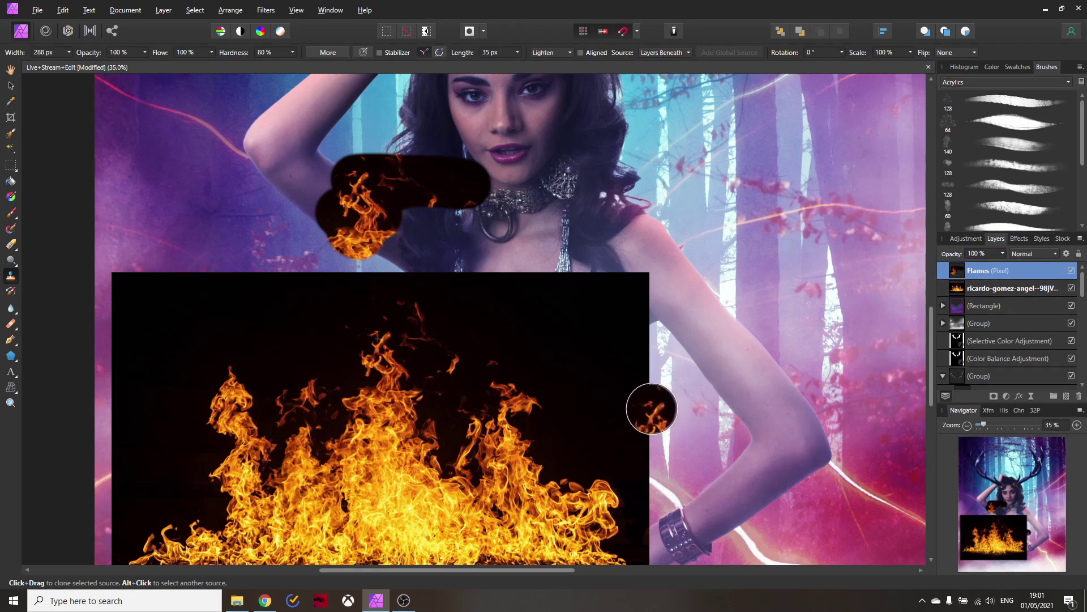
{"action": "left_click_drag", "start_coordinate": [651, 407], "coordinate": [612, 391]}
{"action": "key", "text": "ctrl+z"}
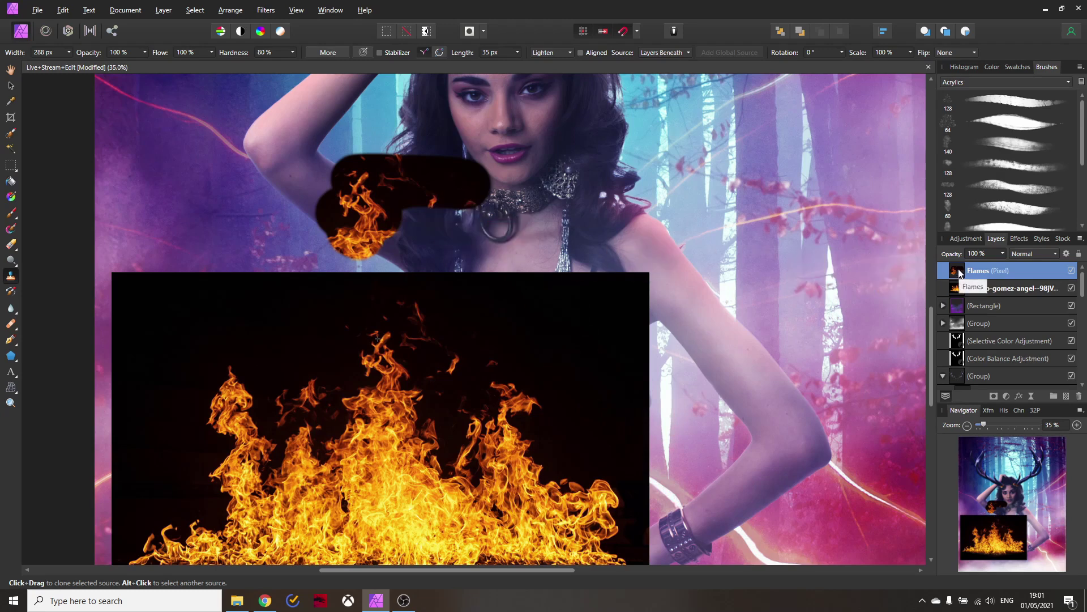
- Clear the test flames from the Flames layer and set its blend mode to Lighten
{"action": "left_click", "coordinate": [1024, 258]}
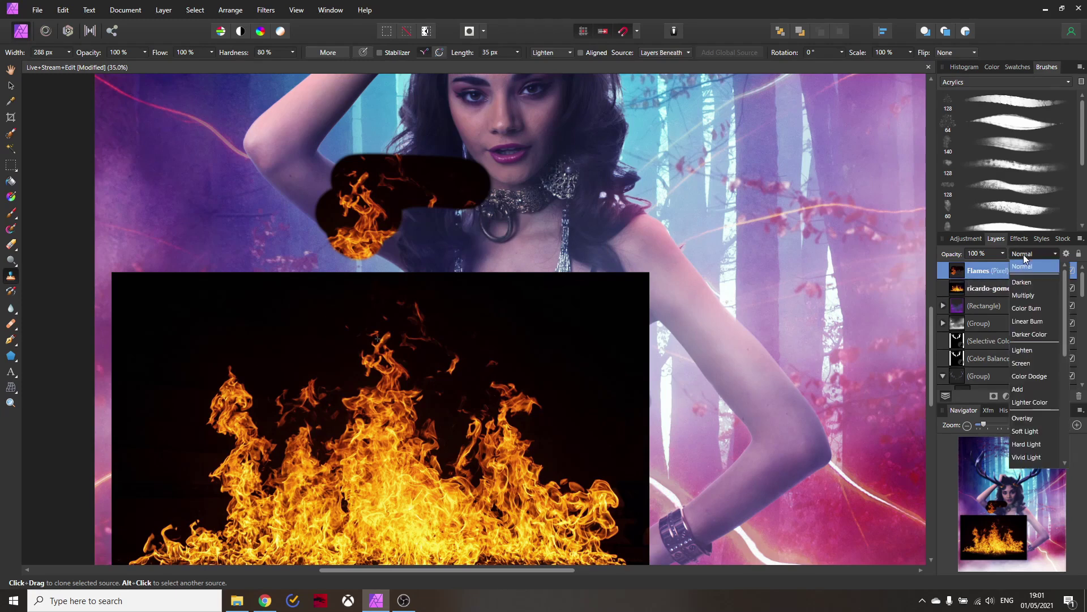
{"action": "left_click", "coordinate": [1022, 351]}
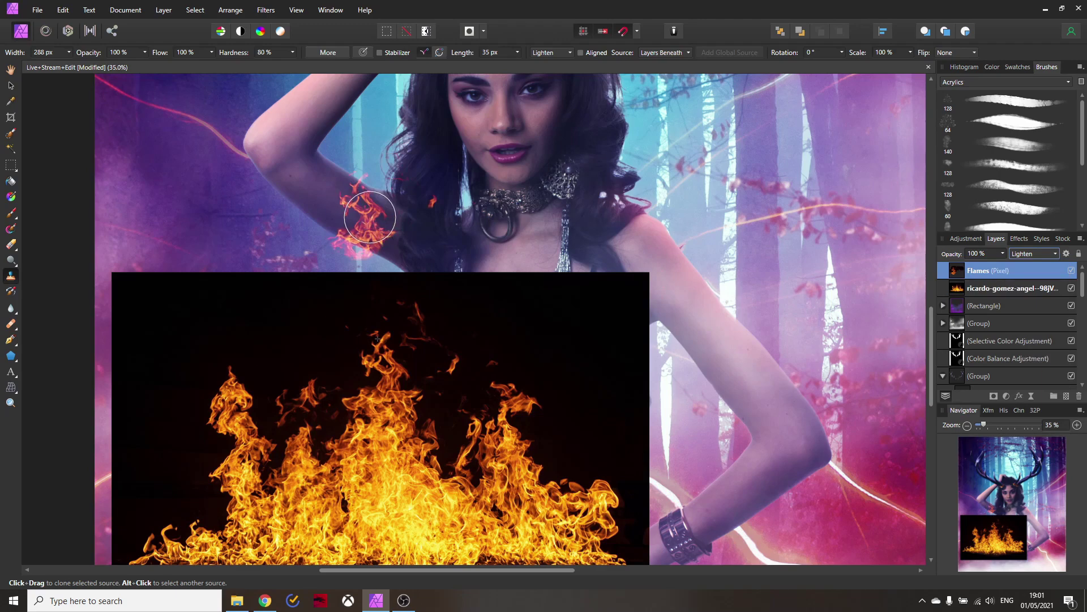
{"action": "key", "text": "ctrl+z"}
{"action": "left_click", "coordinate": [1032, 255]}
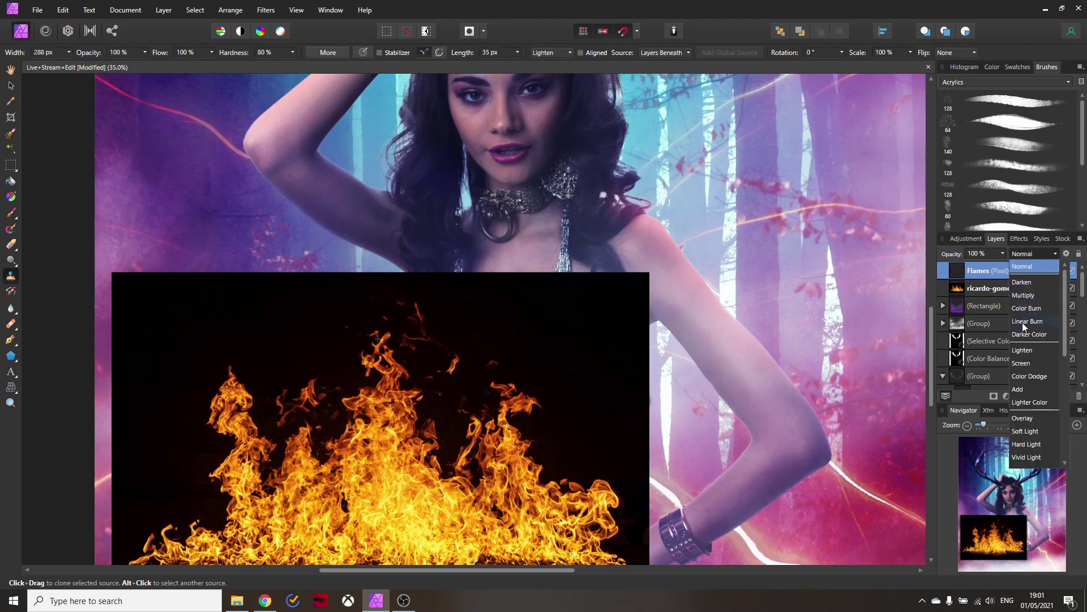
{"action": "left_click", "coordinate": [1024, 351]}
- Clone flames along the outermost prong of the left antler, from its tip down to its base
{"action": "scroll", "coordinate": [410, 442], "scroll_direction": "up", "scroll_amount": 5}
{"action": "left_click_drag", "start_coordinate": [411, 442], "coordinate": [431, 472]}
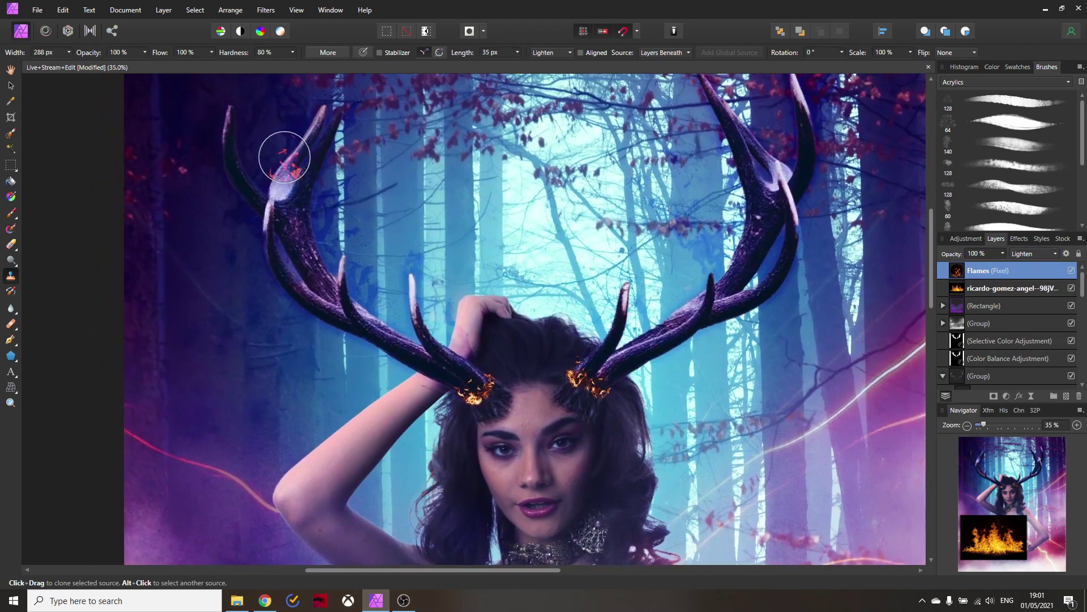
{"action": "scroll", "coordinate": [275, 157], "scroll_direction": "up", "scroll_amount": 2}
{"action": "scroll", "coordinate": [275, 156], "scroll_direction": "up", "scroll_amount": 2}
{"action": "scroll", "coordinate": [289, 157], "scroll_direction": "up", "scroll_amount": 2}
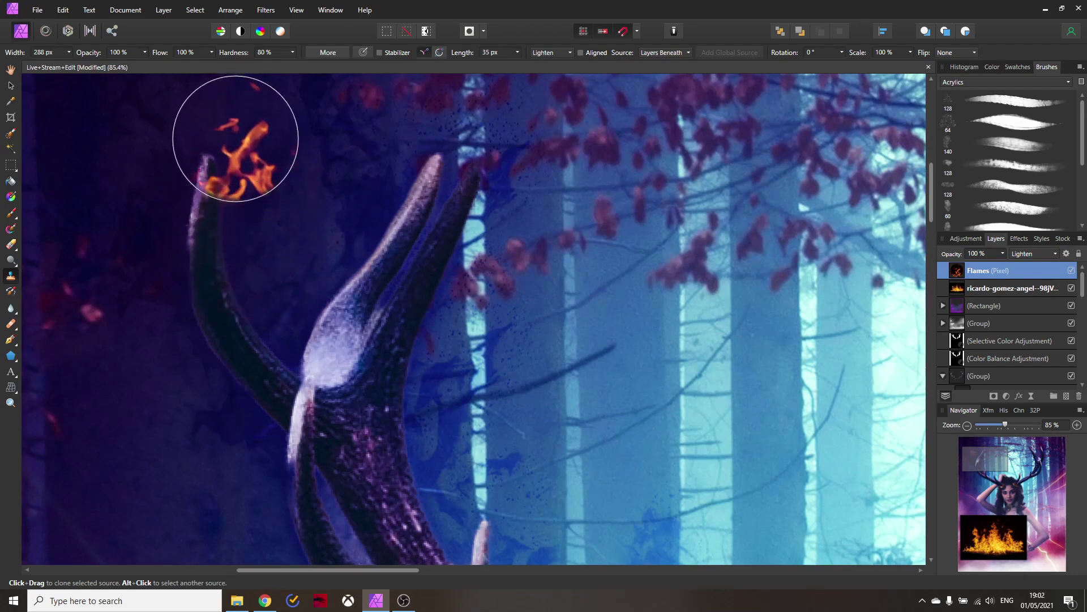
{"action": "mouse_move", "coordinate": [218, 133]}
{"action": "left_mouse_down"}
{"action": "mouse_move", "coordinate": [238, 259]}
{"action": "mouse_move", "coordinate": [294, 347]}
{"action": "mouse_move", "coordinate": [256, 264]}
{"action": "mouse_move", "coordinate": [247, 208]}
{"action": "mouse_move", "coordinate": [235, 219]}
{"action": "mouse_move", "coordinate": [251, 145]}
{"action": "mouse_move", "coordinate": [262, 184]}
{"action": "mouse_move", "coordinate": [249, 166]}
{"action": "mouse_move", "coordinate": [176, 232]}
{"action": "left_mouse_up"}
- Erase the excess flames along the outer edge of the left antler's outermost prong with a 211 px eraser
{"action": "left_click", "coordinate": [11, 245]}
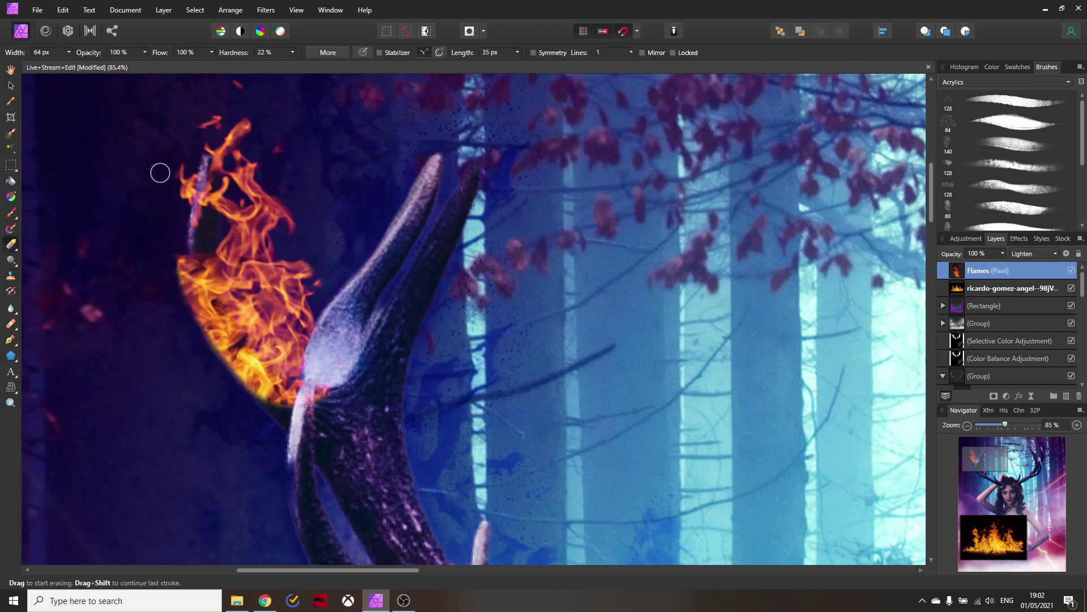
{"action": "left_click", "coordinate": [70, 52]}
{"action": "left_click_drag", "start_coordinate": [79, 64], "coordinate": [83, 63]}
{"action": "scroll", "coordinate": [163, 235], "scroll_direction": "up", "scroll_amount": 2}
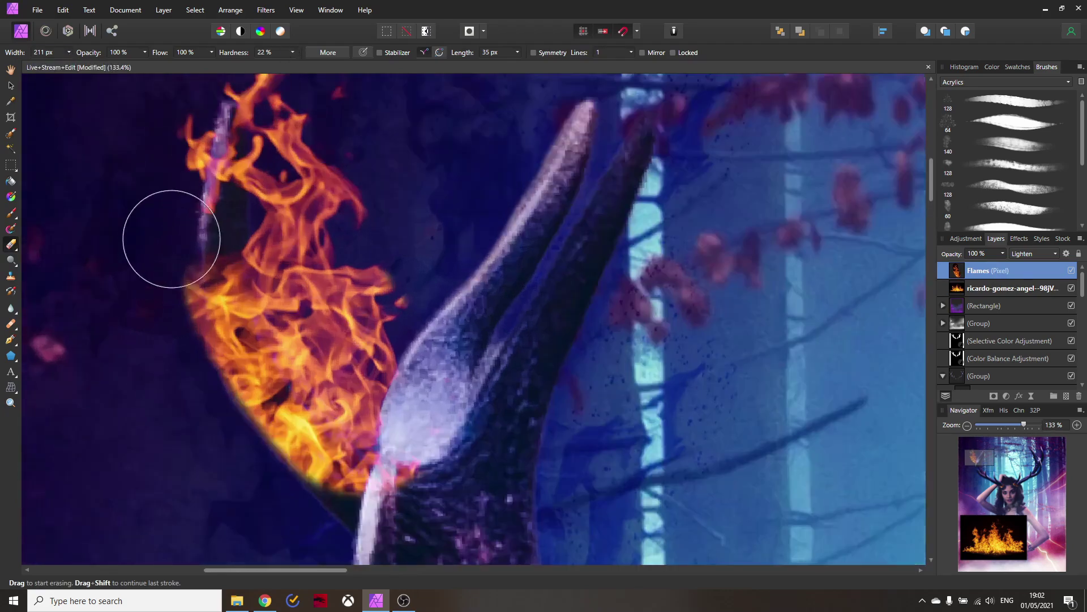
{"action": "mouse_move", "coordinate": [172, 229]}
{"action": "left_mouse_down"}
{"action": "mouse_move", "coordinate": [172, 141]}
{"action": "mouse_move", "coordinate": [192, 167]}
{"action": "mouse_move", "coordinate": [178, 144]}
{"action": "mouse_move", "coordinate": [182, 290]}
{"action": "mouse_move", "coordinate": [204, 412]}
{"action": "mouse_move", "coordinate": [156, 246]}
{"action": "mouse_move", "coordinate": [203, 341]}
{"action": "mouse_move", "coordinate": [181, 328]}
{"action": "mouse_move", "coordinate": [168, 276]}
{"action": "mouse_move", "coordinate": [196, 415]}
{"action": "mouse_move", "coordinate": [181, 264]}
{"action": "mouse_move", "coordinate": [213, 422]}
{"action": "mouse_move", "coordinate": [181, 267]}
{"action": "mouse_move", "coordinate": [228, 440]}
{"action": "mouse_move", "coordinate": [208, 293]}
{"action": "mouse_move", "coordinate": [298, 498]}
{"action": "mouse_move", "coordinate": [196, 330]}
{"action": "mouse_move", "coordinate": [286, 480]}
{"action": "mouse_move", "coordinate": [222, 388]}
{"action": "mouse_move", "coordinate": [311, 503]}
{"action": "mouse_move", "coordinate": [253, 437]}
{"action": "mouse_move", "coordinate": [333, 496]}
{"action": "mouse_move", "coordinate": [279, 481]}
{"action": "mouse_move", "coordinate": [434, 496]}
{"action": "mouse_move", "coordinate": [347, 504]}
{"action": "mouse_move", "coordinate": [302, 481]}
{"action": "mouse_move", "coordinate": [244, 402]}
{"action": "mouse_move", "coordinate": [291, 466]}
{"action": "left_mouse_up"}
{"action": "scroll", "coordinate": [82, 361], "scroll_direction": "down", "scroll_amount": 3}
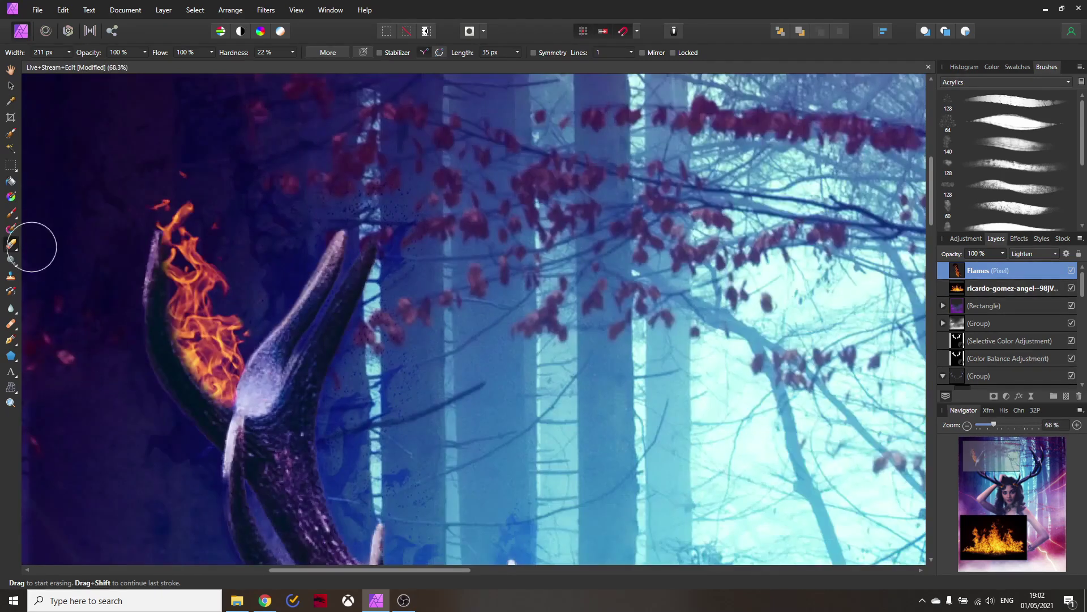
- Try cloning over the left antler's existing flames with the clone brush blend mode at Normal, undo it, and restore Lighten
{"action": "left_click", "coordinate": [12, 276]}
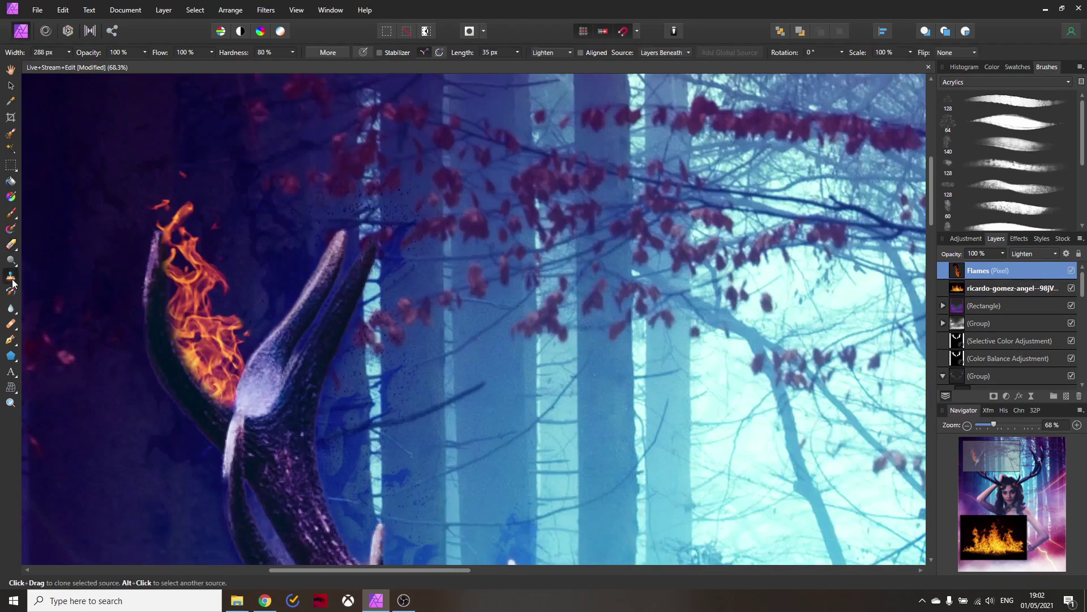
{"action": "left_click", "coordinate": [548, 52]}
{"action": "left_click", "coordinate": [552, 69]}
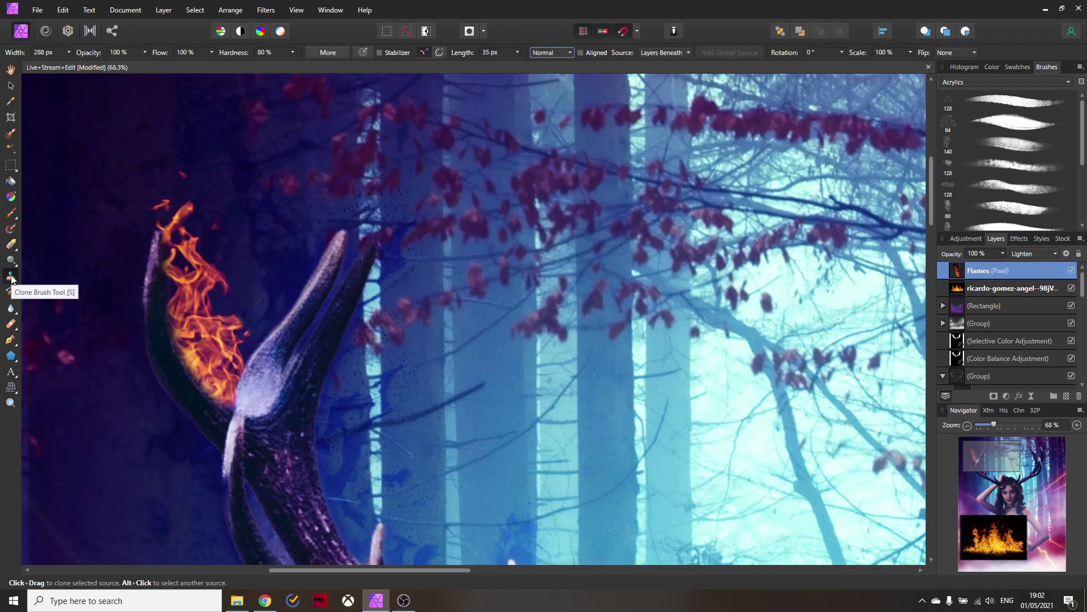
{"action": "mouse_move", "coordinate": [252, 306]}
{"action": "left_mouse_down"}
{"action": "mouse_move", "coordinate": [268, 330]}
{"action": "mouse_move", "coordinate": [231, 330]}
{"action": "left_mouse_up"}
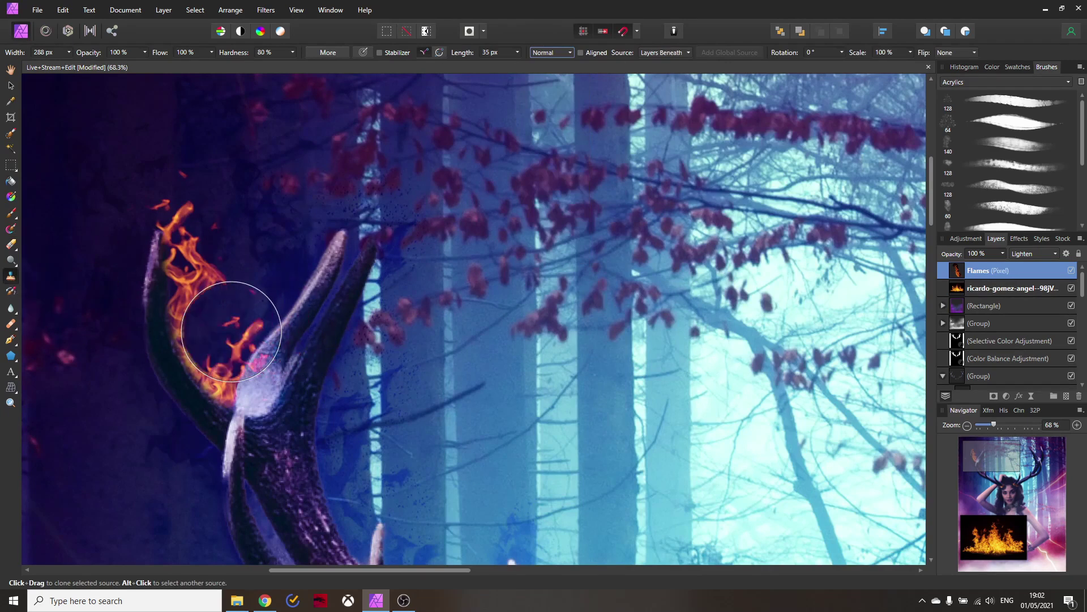
{"action": "key", "text": "ctrl+z"}
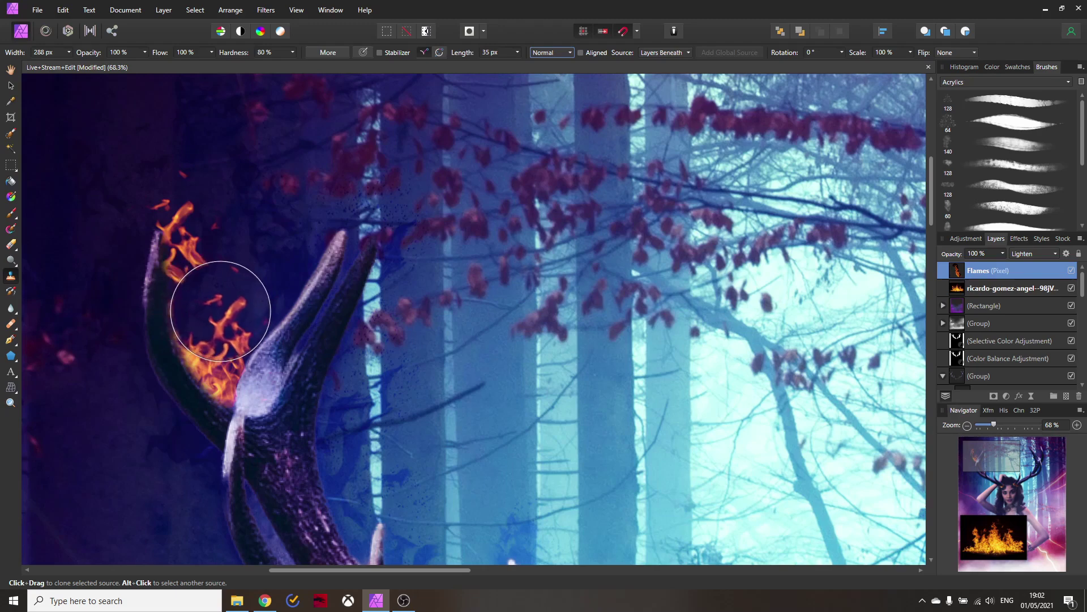
{"action": "left_click", "coordinate": [220, 311]}
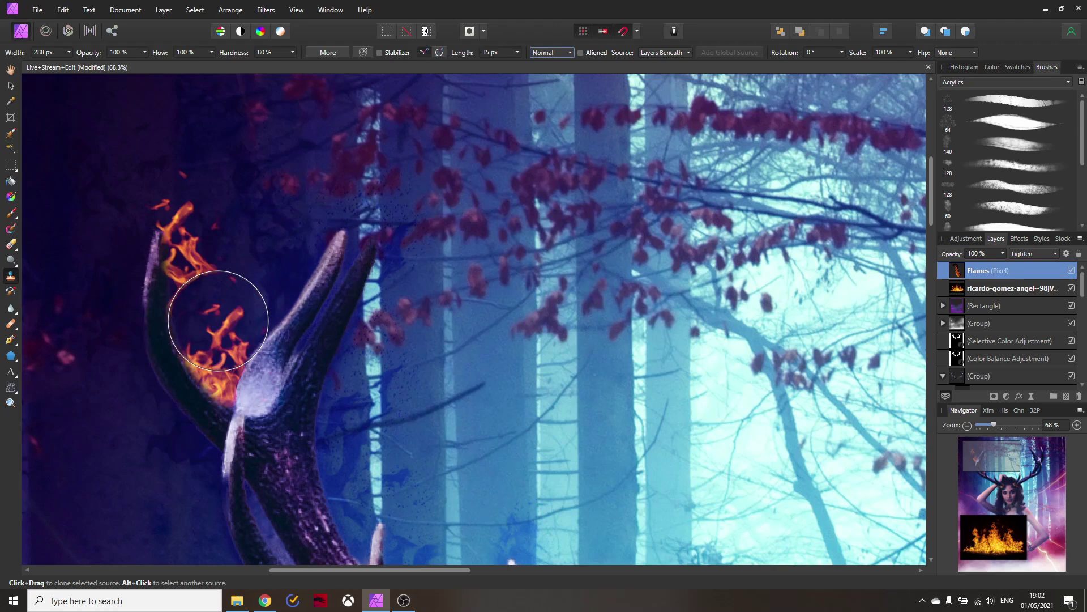
{"action": "left_click", "coordinate": [218, 320]}
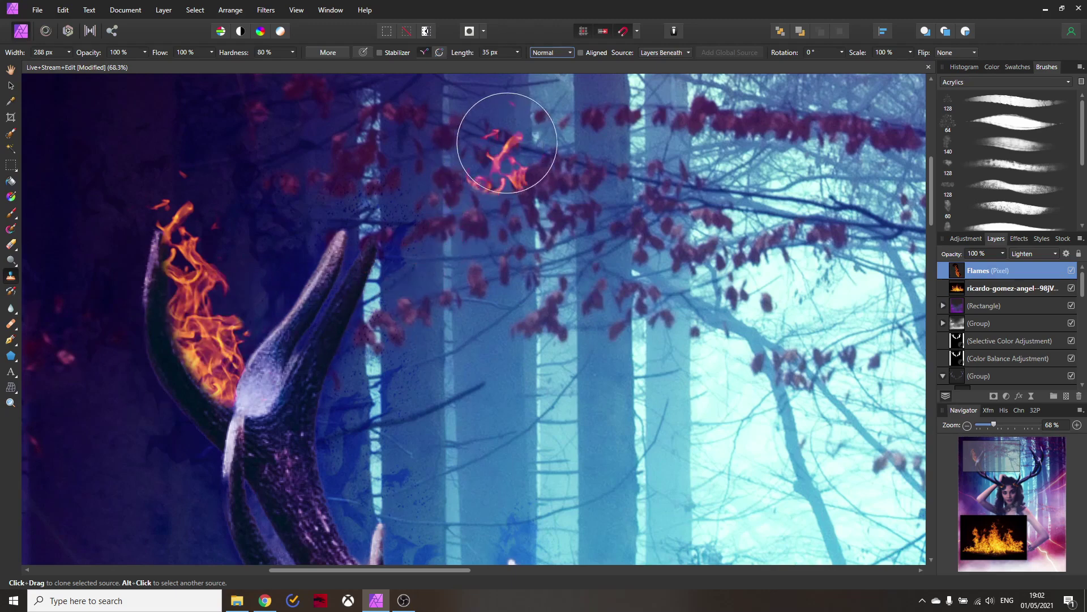
{"action": "left_click", "coordinate": [551, 55]}
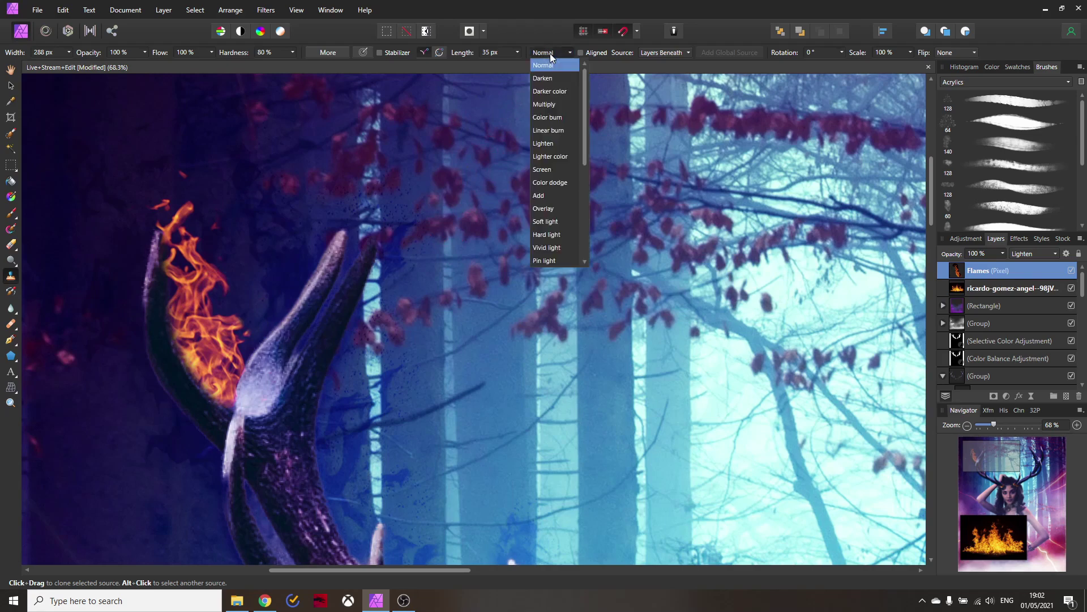
{"action": "left_click", "coordinate": [549, 143]}
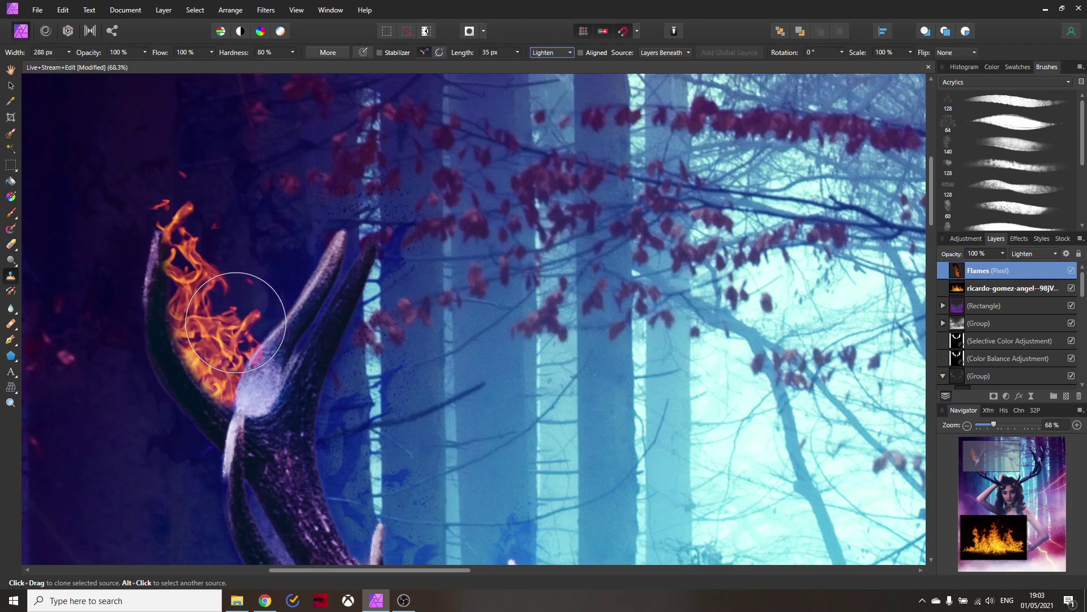
- Rotate the clone source to 315° and clone a small flame onto the tip of the left antler's middle prong
{"action": "scroll", "coordinate": [241, 315], "scroll_direction": "up", "scroll_amount": 3, "text": "ctrl"}
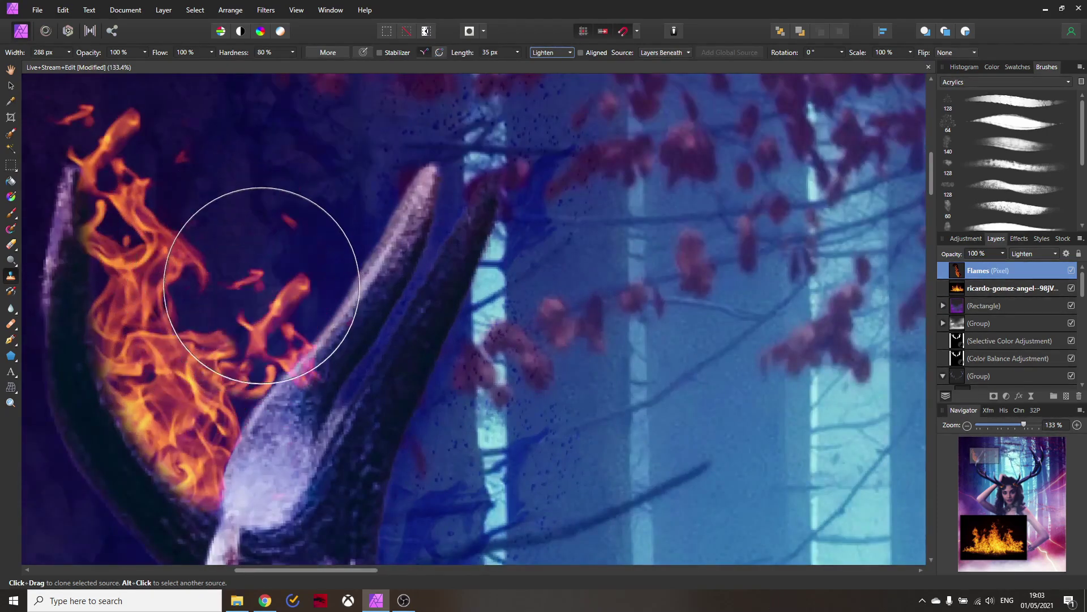
{"action": "scroll", "coordinate": [271, 278], "scroll_direction": "down", "scroll_amount": 1, "text": "ctrl"}
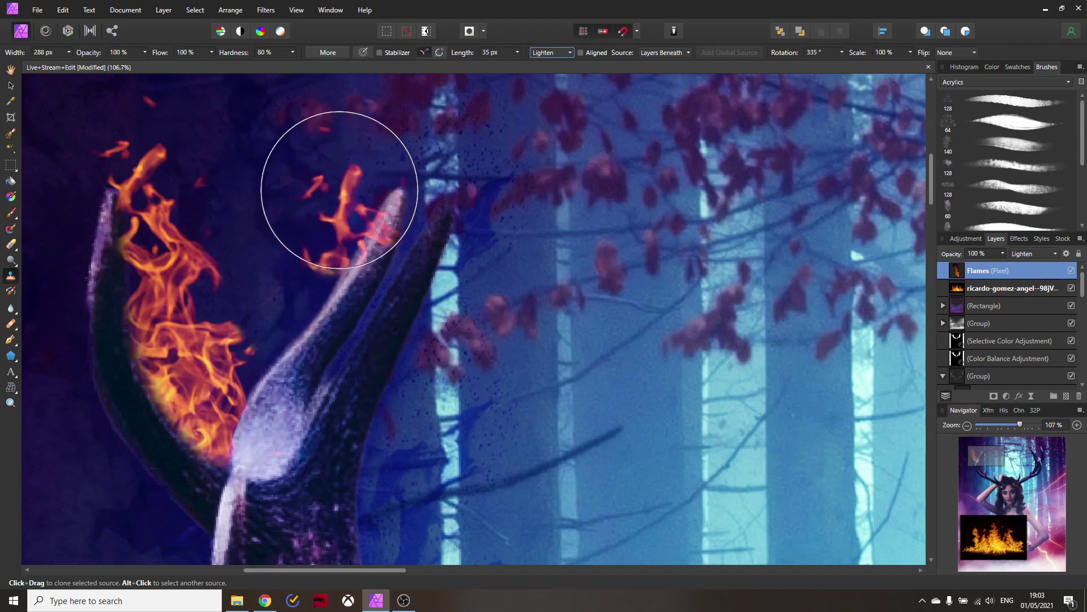
{"action": "key", "text": "Left"}
{"action": "key", "text": "Left"}
{"action": "key", "text": "Left"}
{"action": "key", "text": "Left"}
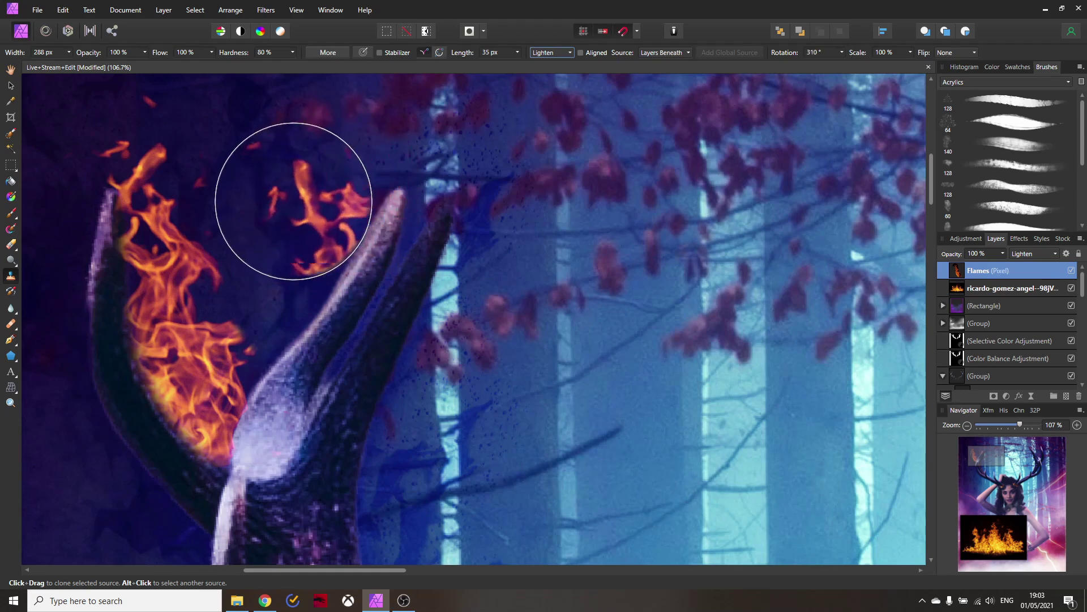
{"action": "key", "text": "comma"}
{"action": "key", "text": "period"}
{"action": "key", "text": "period"}
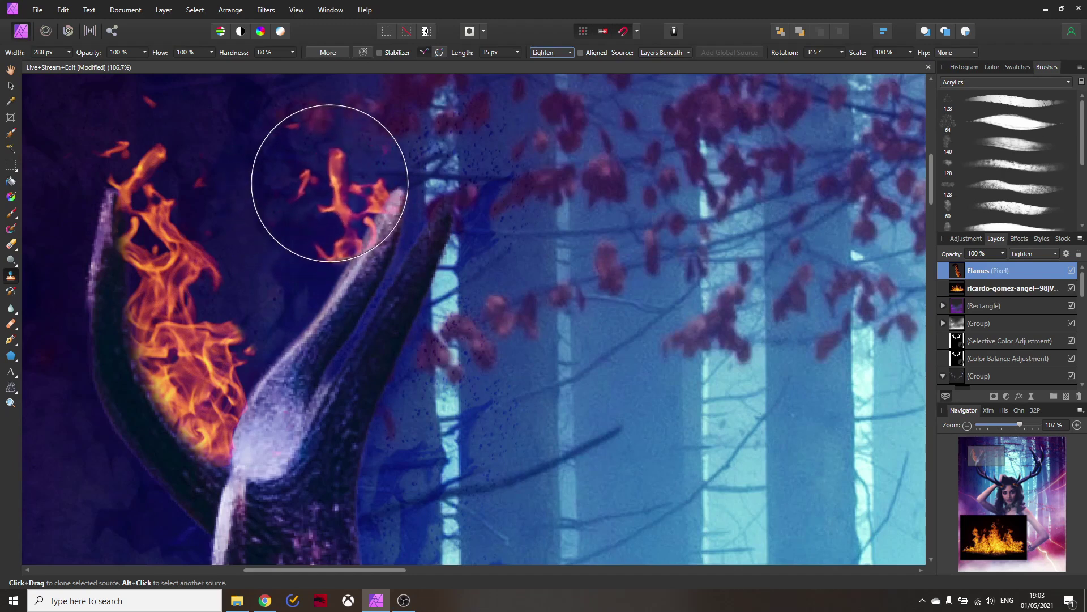
{"action": "mouse_move", "coordinate": [330, 183]}
{"action": "left_mouse_down"}
{"action": "mouse_move", "coordinate": [280, 267]}
{"action": "mouse_move", "coordinate": [359, 189]}
{"action": "left_mouse_up"}
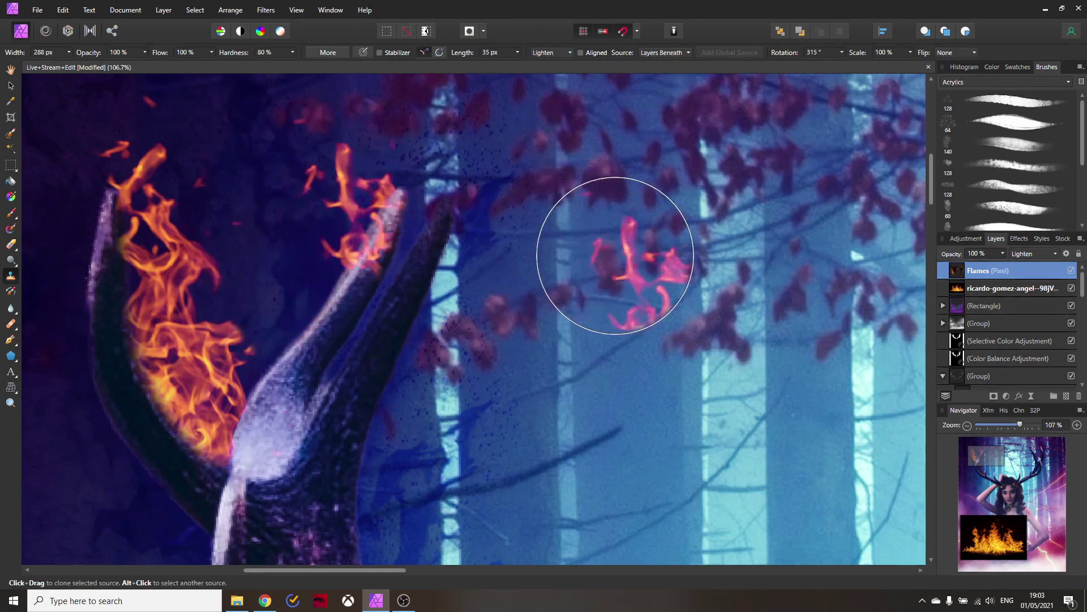
- Rotate the clone source to 95° and clone extra flames along the inner edge of the left antler's outermost prong fire
{"action": "key", "text": "ctrl+z"}
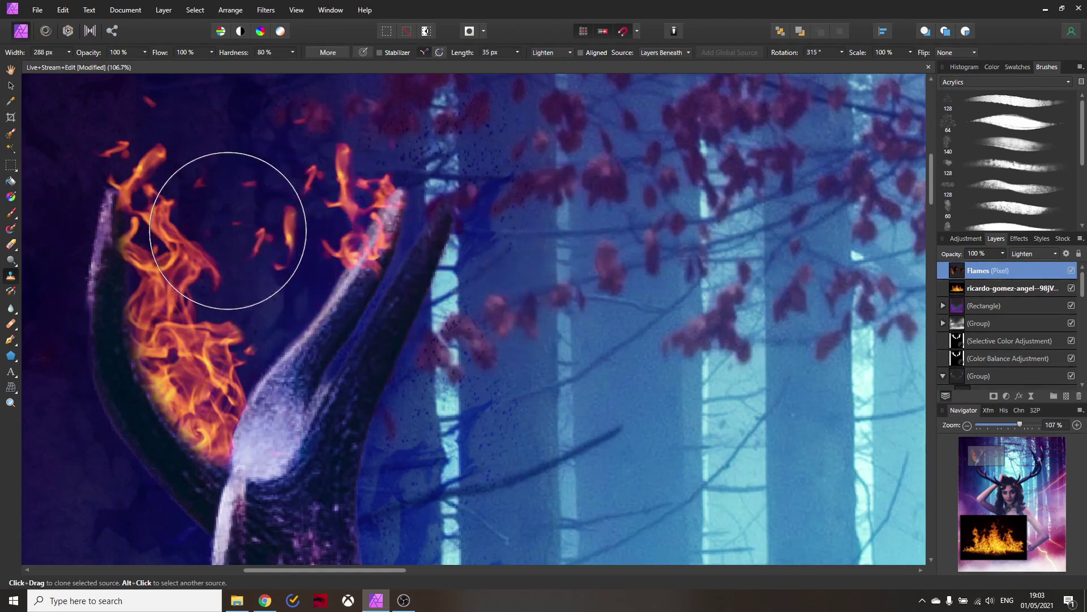
{"action": "key", "text": "ctrl+z"}
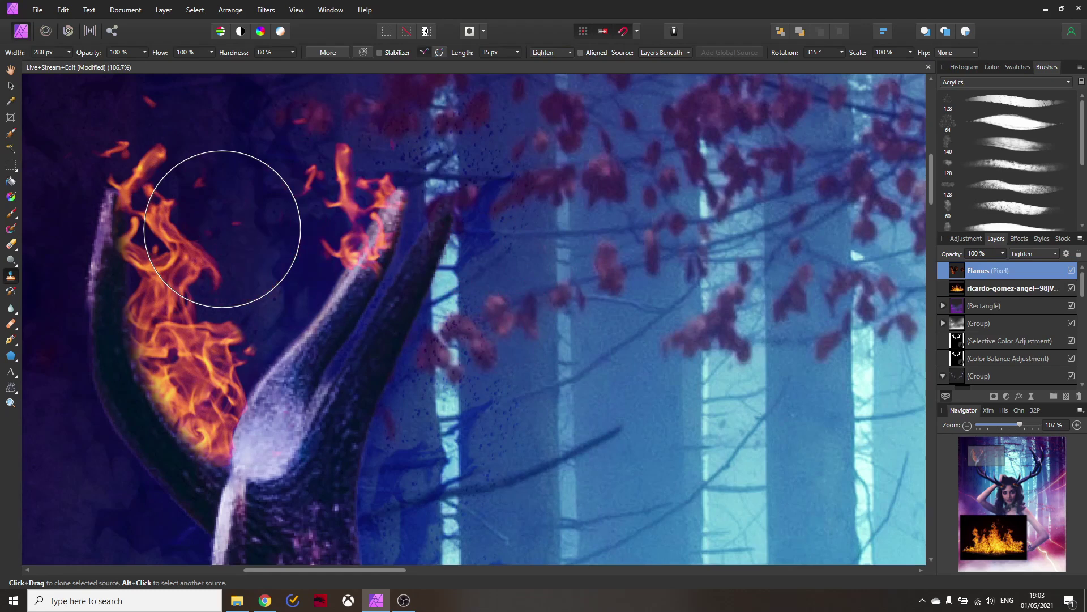
{"action": "key", "text": "Right"}
{"action": "key", "text": "Right"}
{"action": "key", "text": "Right"}
{"action": "key", "text": "Right"}
{"action": "key", "text": "Right"}
{"action": "key", "text": "Right"}
{"action": "key", "text": "Right"}
{"action": "key", "text": "Right"}
{"action": "key", "text": "Right"}
{"action": "key", "text": "Right"}
{"action": "key", "text": "Right"}
{"action": "key", "text": "Right"}
{"action": "key", "text": "Right"}
{"action": "key", "text": "Right"}
{"action": "key", "text": "Right"}
{"action": "key", "text": "Right"}
{"action": "key", "text": "Right"}
{"action": "key", "text": "Right"}
{"action": "key", "text": "Right"}
{"action": "key", "text": "Right"}
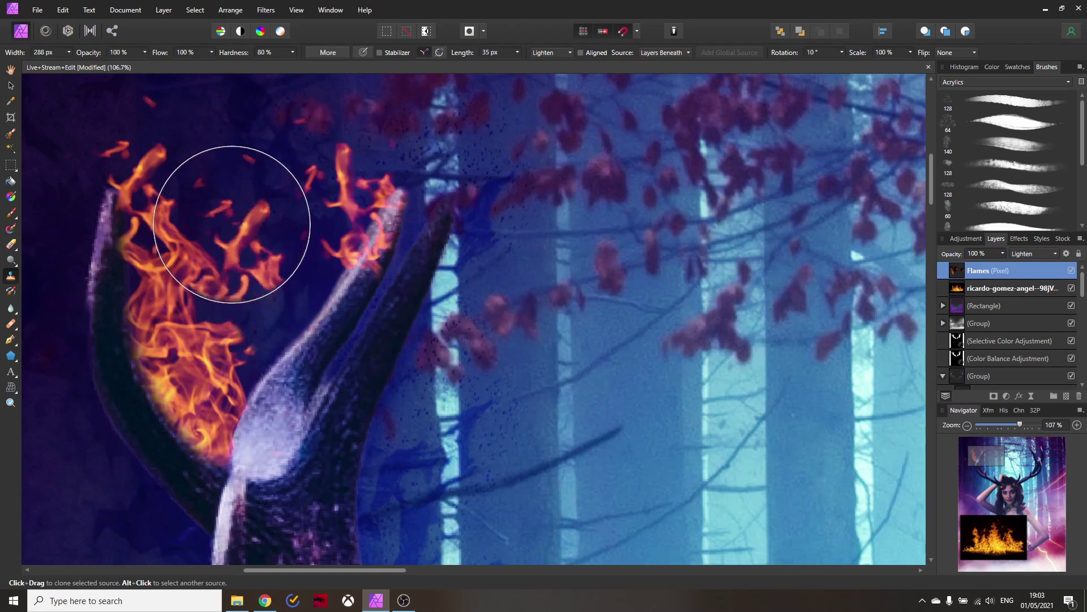
{"action": "scroll", "coordinate": [230, 228], "scroll_direction": "up", "scroll_amount": 6}
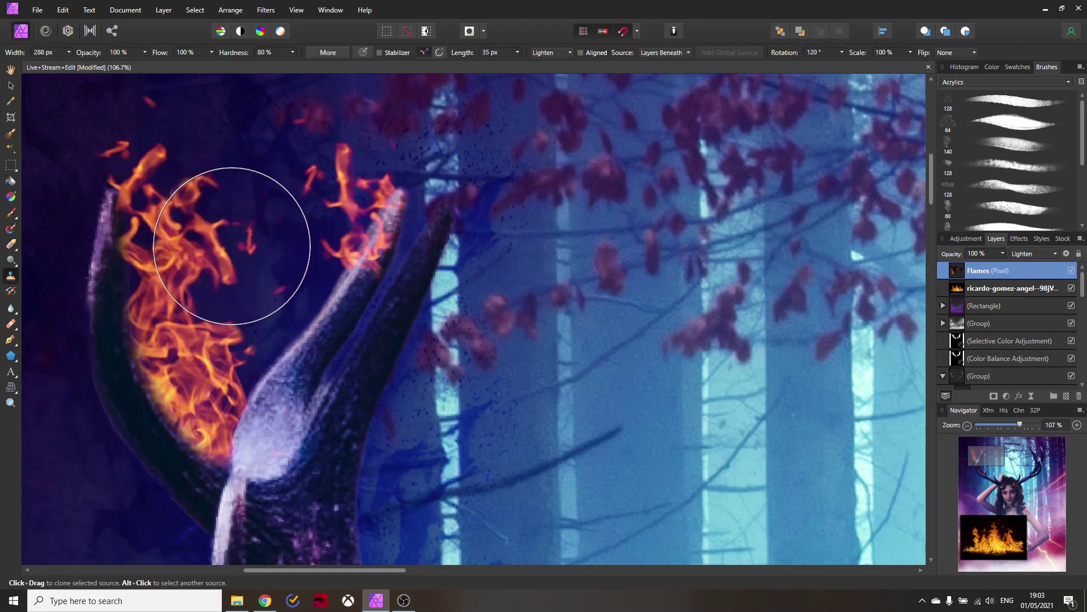
{"action": "scroll", "coordinate": [232, 284], "scroll_direction": "down", "scroll_amount": 3}
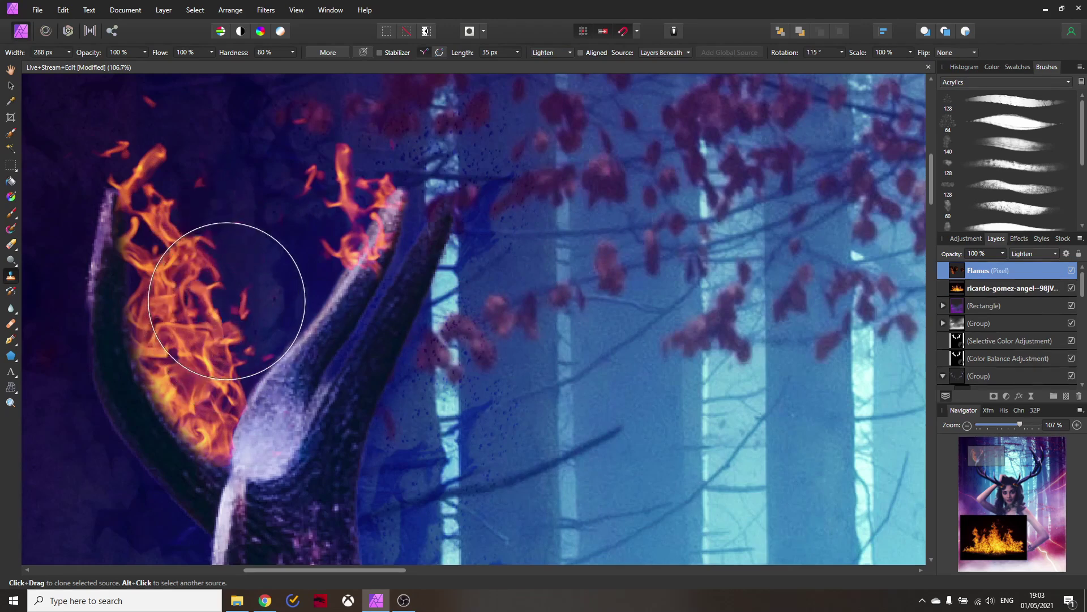
{"action": "scroll", "coordinate": [232, 295], "scroll_direction": "down", "scroll_amount": 1}
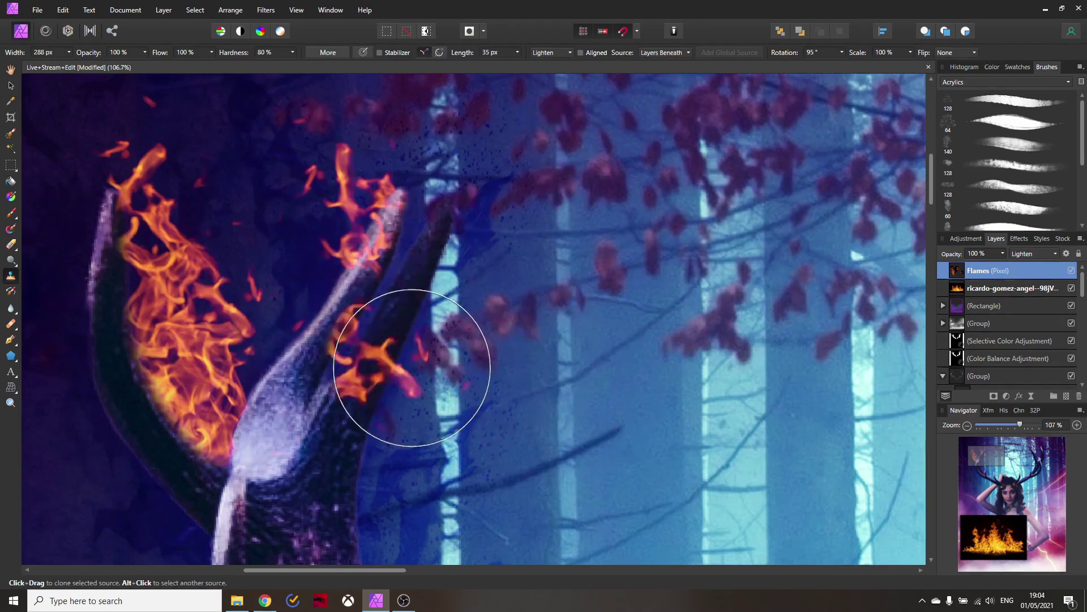
- Clone the curled flame from the fire photo's right end, rotated 20°, onto the left antler's inner side just below the fork
{"action": "scroll", "coordinate": [416, 354], "scroll_direction": "down", "scroll_amount": 5}
{"action": "scroll", "coordinate": [429, 285], "scroll_direction": "down", "scroll_amount": 10}
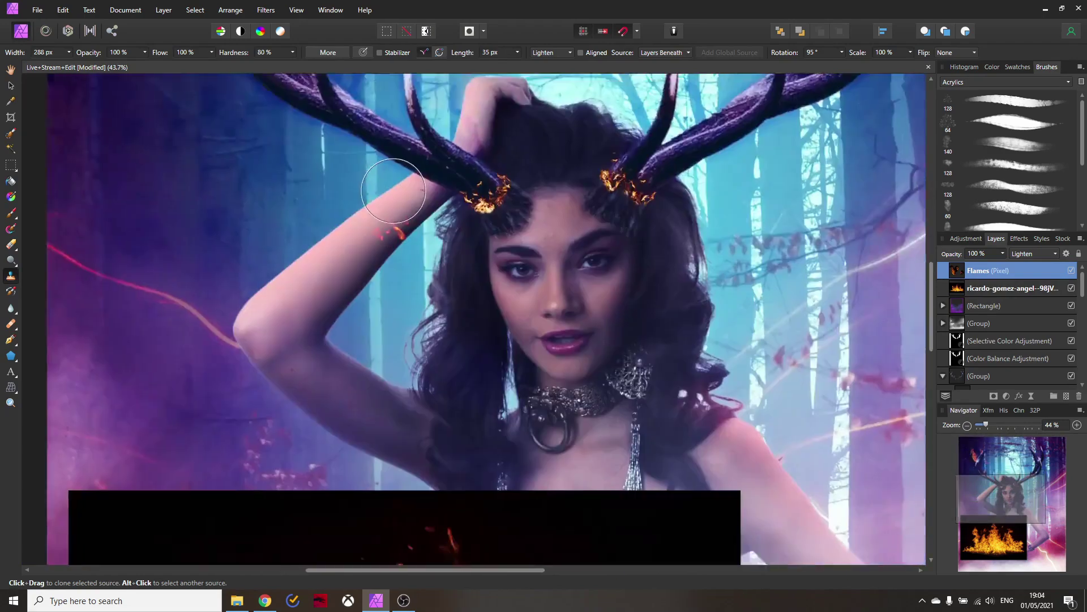
{"action": "key", "text": "ctrl+z"}
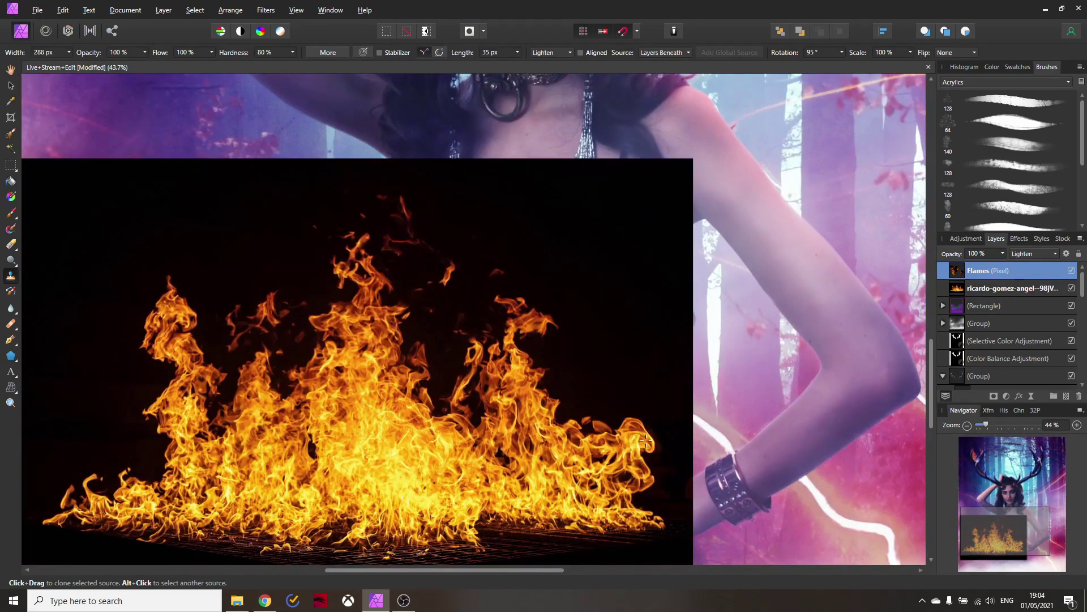
{"action": "scroll", "coordinate": [536, 218], "scroll_direction": "up", "scroll_amount": 10}
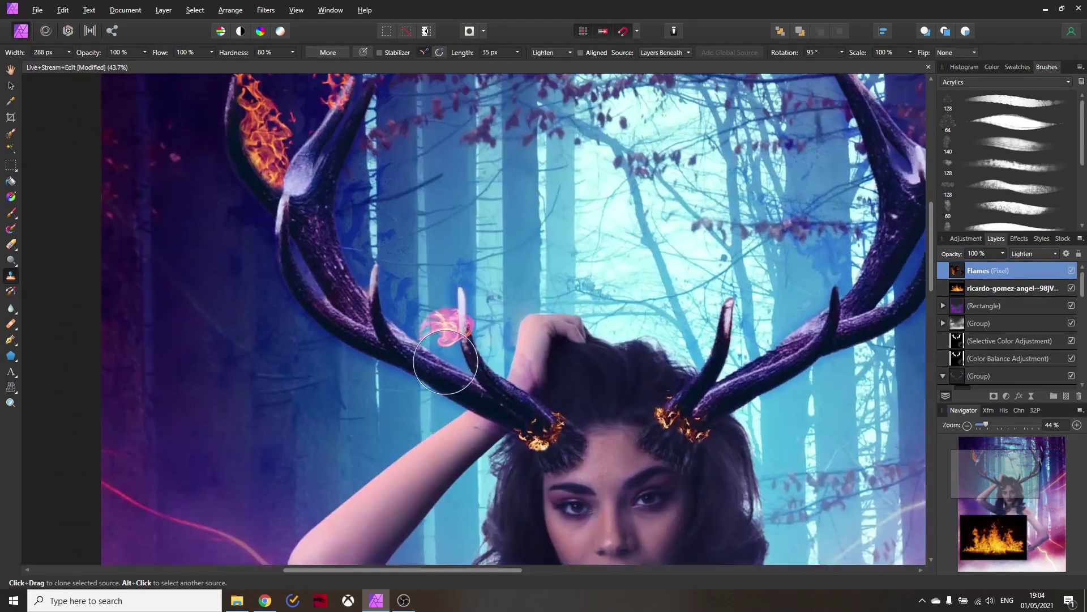
{"action": "scroll", "coordinate": [445, 366], "scroll_direction": "up", "scroll_amount": 5}
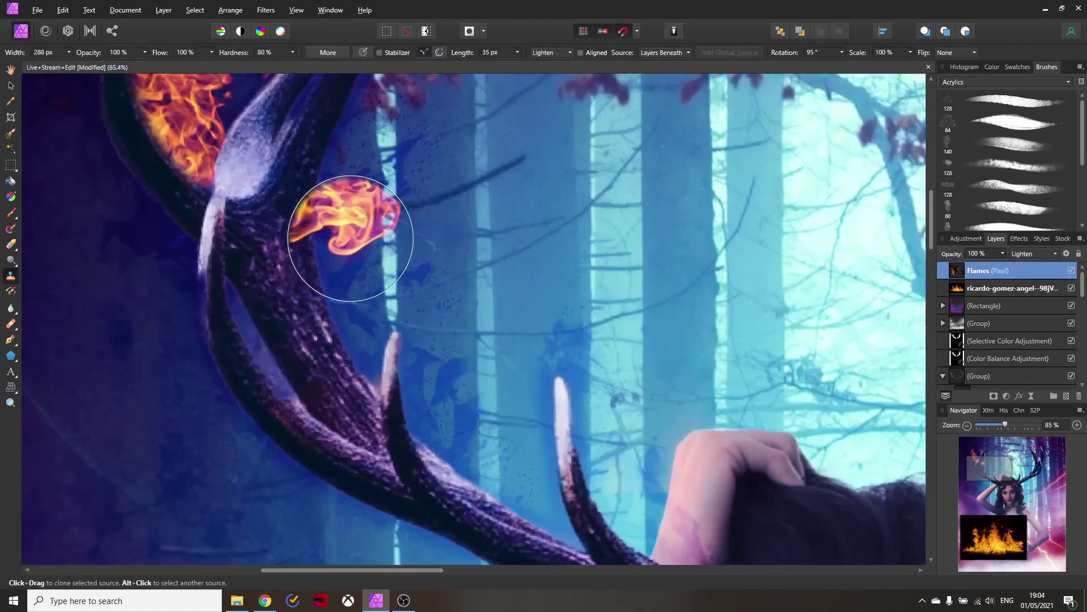
{"action": "key", "text": "Left"}
{"action": "key", "text": "Left"}
{"action": "key", "text": "Left"}
{"action": "key", "text": "Left"}
{"action": "key", "text": "Left"}
{"action": "key", "text": "Left"}
{"action": "key", "text": "Left"}
{"action": "key", "text": "Left"}
{"action": "key", "text": "Left"}
{"action": "key", "text": "Left"}
{"action": "key", "text": "Left"}
{"action": "key", "text": "Left"}
{"action": "key", "text": "Left"}
{"action": "key", "text": "Left"}
{"action": "key", "text": "Left"}
{"action": "key", "text": "Left"}
{"action": "key", "text": "Left"}
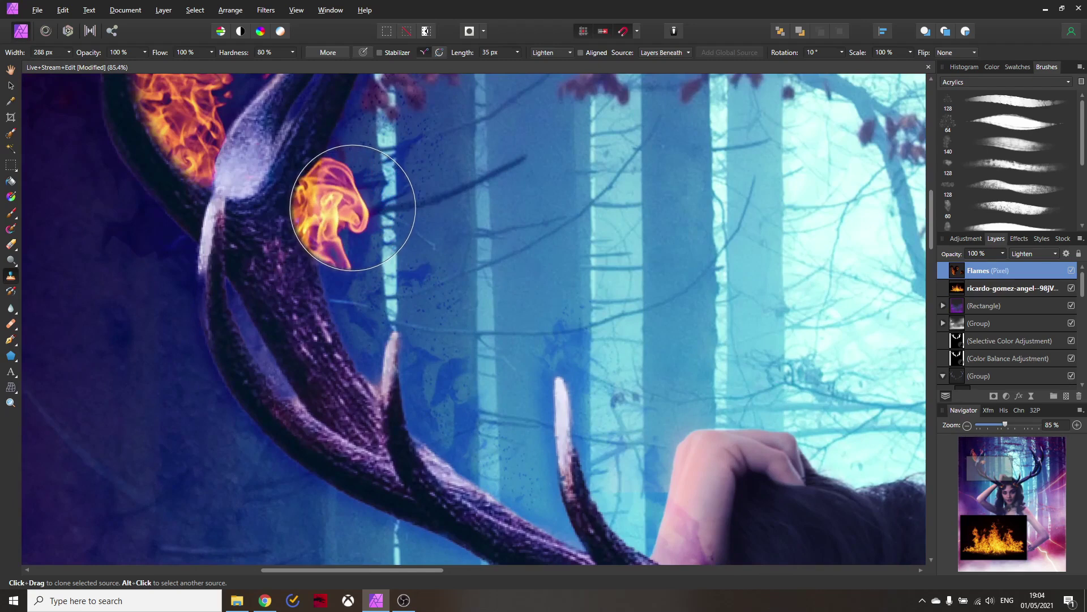
{"action": "key", "text": "Right"}
{"action": "key", "text": "Right"}
{"action": "mouse_move", "coordinate": [341, 192]}
{"action": "left_mouse_down"}
{"action": "mouse_move", "coordinate": [346, 273]}
{"action": "mouse_move", "coordinate": [360, 309]}
{"action": "mouse_move", "coordinate": [314, 247]}
{"action": "mouse_move", "coordinate": [342, 300]}
{"action": "left_mouse_up"}
- Erase the excess flames covering the left antler's main beam with a 211 px eraser, and return to the Clone Brush
{"action": "left_click", "coordinate": [9, 245]}
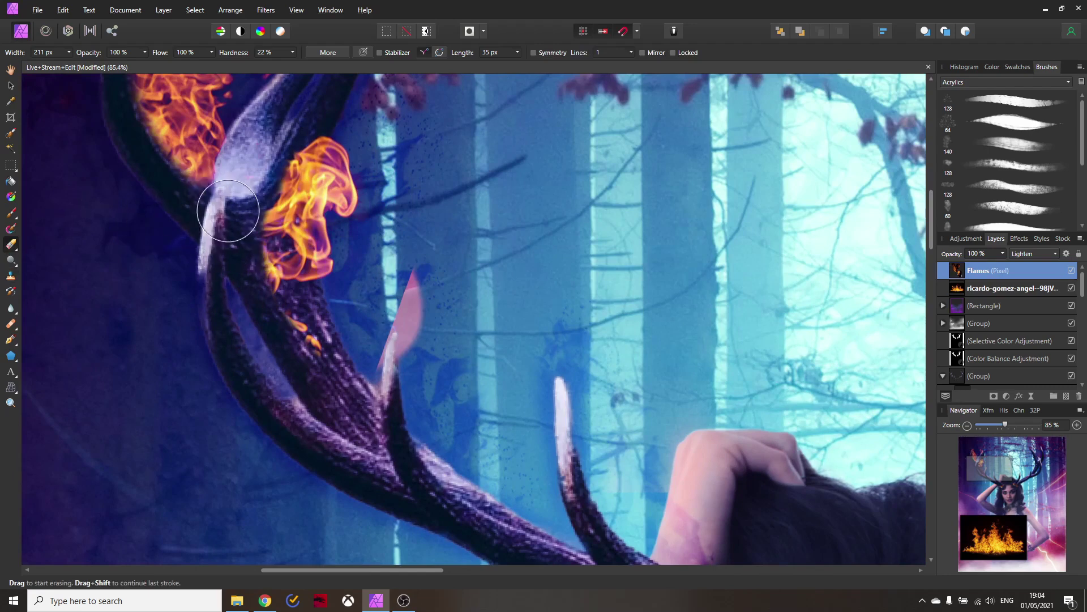
{"action": "mouse_move", "coordinate": [229, 216]}
{"action": "left_mouse_down"}
{"action": "mouse_move", "coordinate": [263, 328]}
{"action": "mouse_move", "coordinate": [306, 355]}
{"action": "left_mouse_up"}
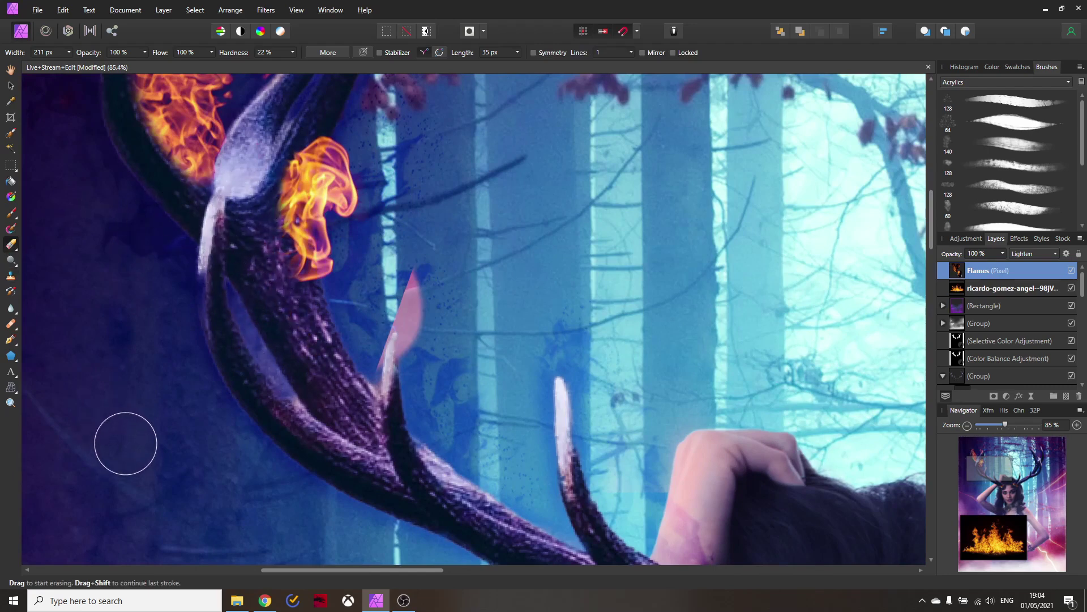
{"action": "left_click", "coordinate": [11, 277]}
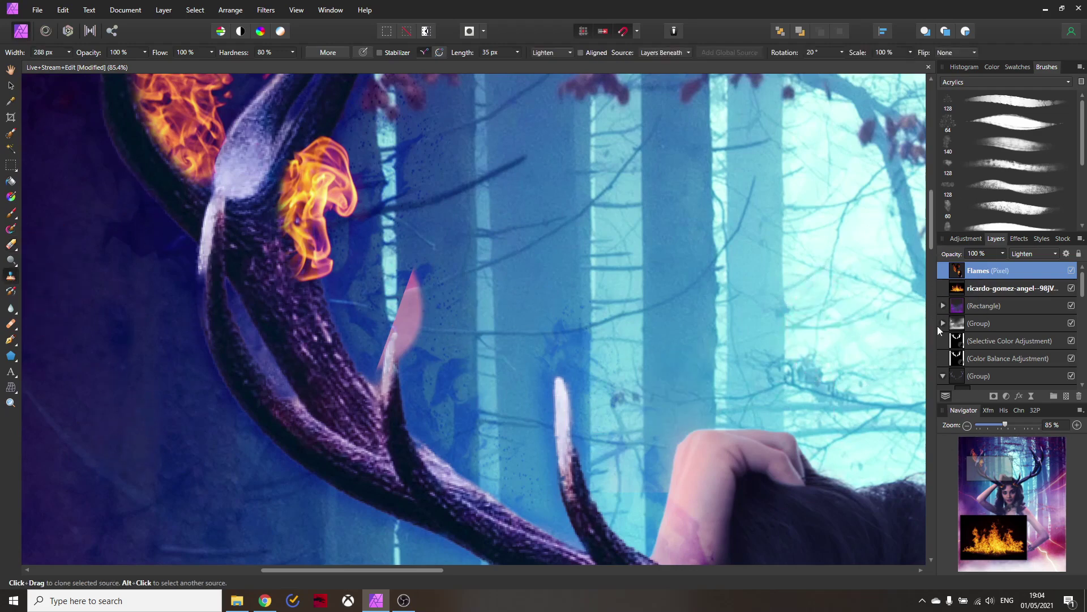
- Place the red lava texture photo from Unsplash into the document at its full 6000x9000 pixel size
{"action": "scroll", "coordinate": [704, 315], "scroll_direction": "down", "scroll_amount": 4}
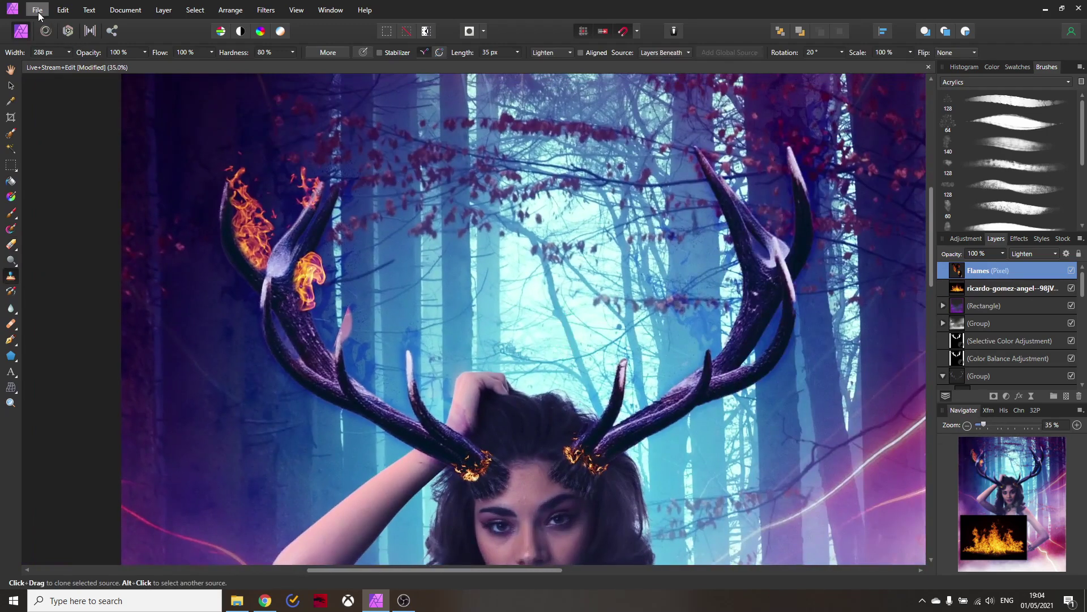
{"action": "left_click", "coordinate": [39, 12]}
{"action": "left_click", "coordinate": [60, 253]}
{"action": "left_click", "coordinate": [437, 272]}
{"action": "left_click", "coordinate": [455, 443]}
{"action": "double_click", "coordinate": [192, 117]}
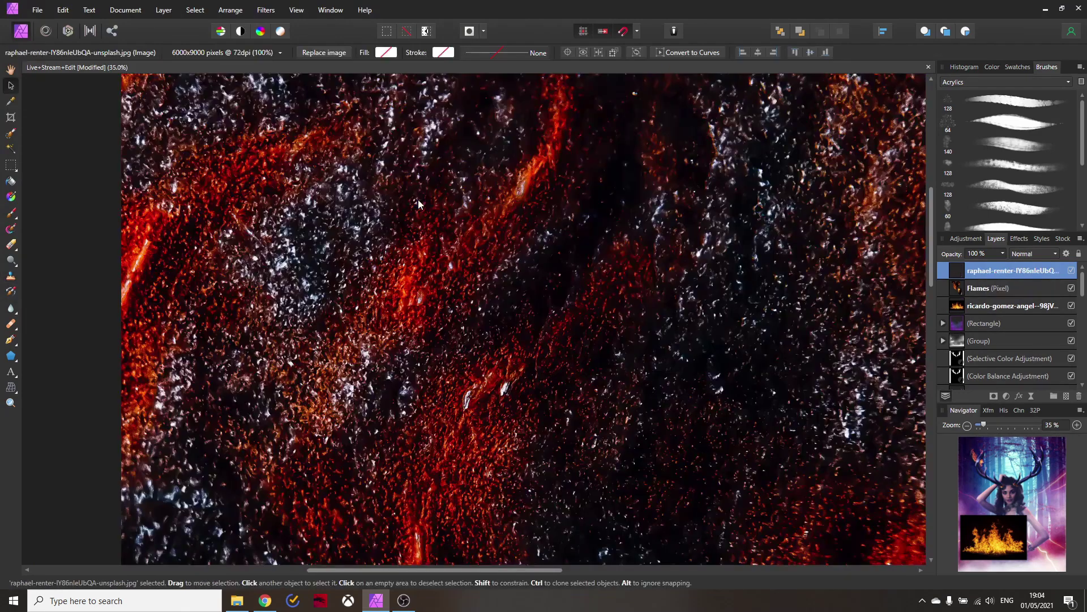
- Scale the lava photo down to 24% and position it low on the canvas, overlapping the right part of the fire photo
{"action": "scroll", "coordinate": [418, 216], "scroll_direction": "down", "scroll_amount": 1}
{"action": "scroll", "coordinate": [418, 216], "scroll_direction": "down", "scroll_amount": 4}
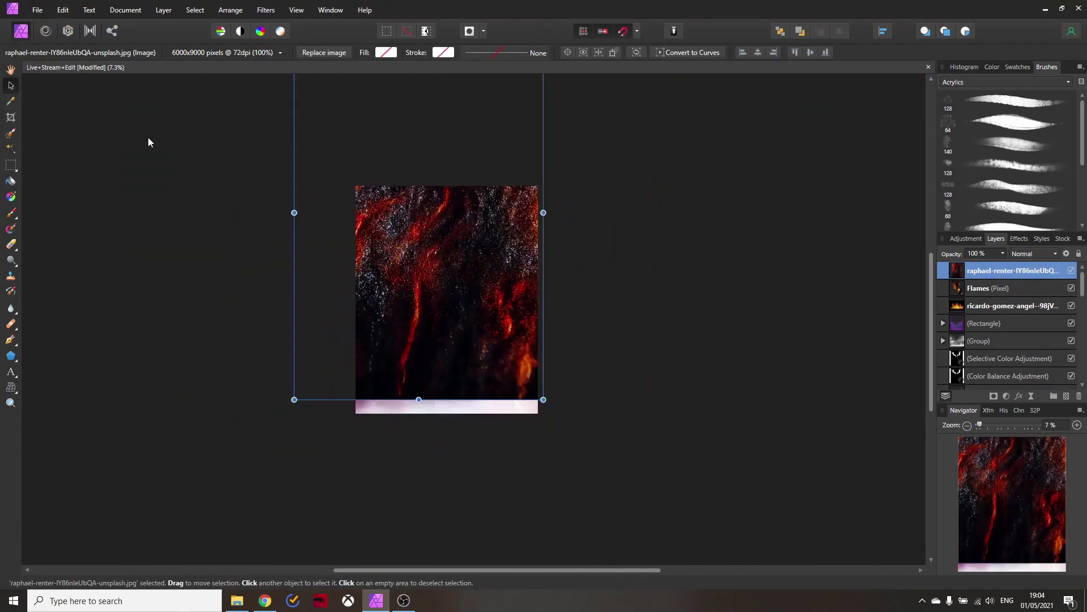
{"action": "left_click_drag", "start_coordinate": [539, 400], "coordinate": [377, 178]}
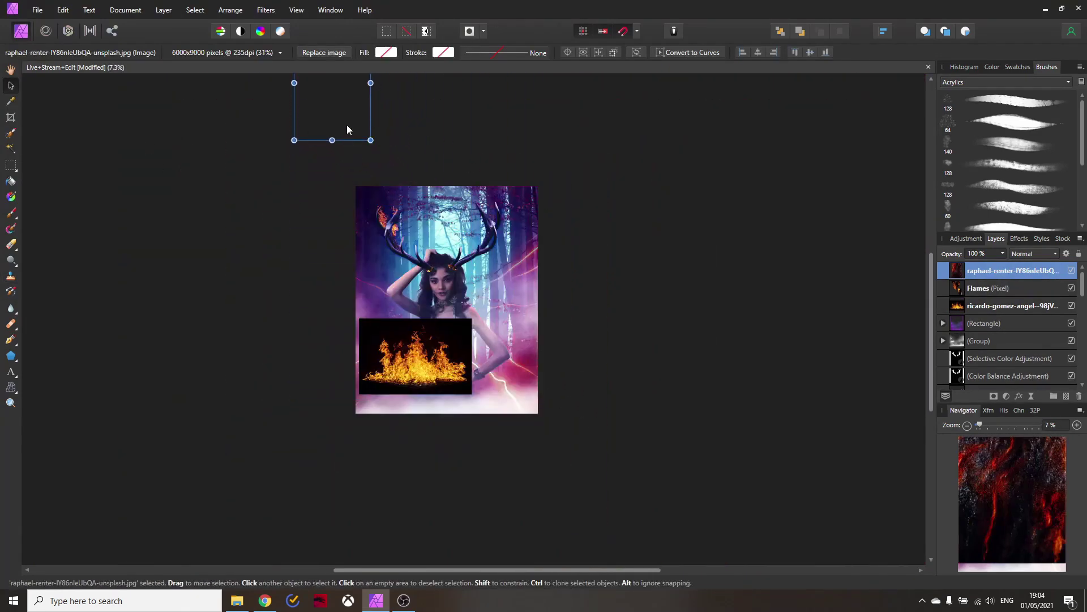
{"action": "left_click_drag", "start_coordinate": [345, 125], "coordinate": [459, 369]}
{"action": "scroll", "coordinate": [474, 356], "scroll_direction": "up", "scroll_amount": 3}
{"action": "scroll", "coordinate": [474, 356], "scroll_direction": "up", "scroll_amount": 1}
{"action": "left_click_drag", "start_coordinate": [527, 160], "coordinate": [473, 239]}
{"action": "scroll", "coordinate": [362, 317], "scroll_direction": "up", "scroll_amount": 4}
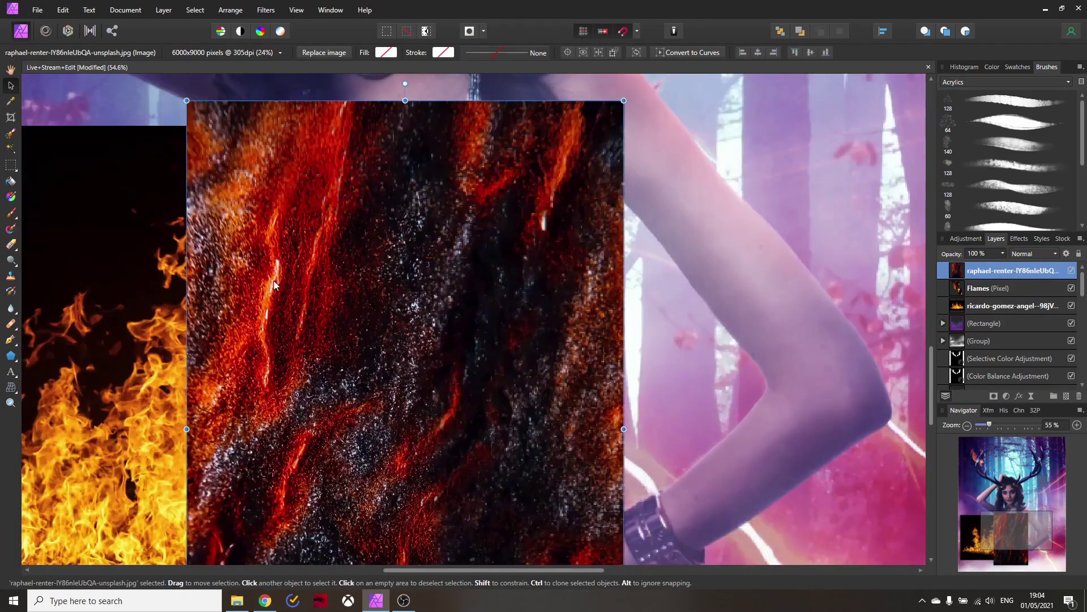
{"action": "scroll", "coordinate": [351, 280], "scroll_direction": "down", "scroll_amount": 3}
{"action": "left_click_drag", "start_coordinate": [377, 249], "coordinate": [427, 507]}
{"action": "scroll", "coordinate": [483, 302], "scroll_direction": "up", "scroll_amount": 3}
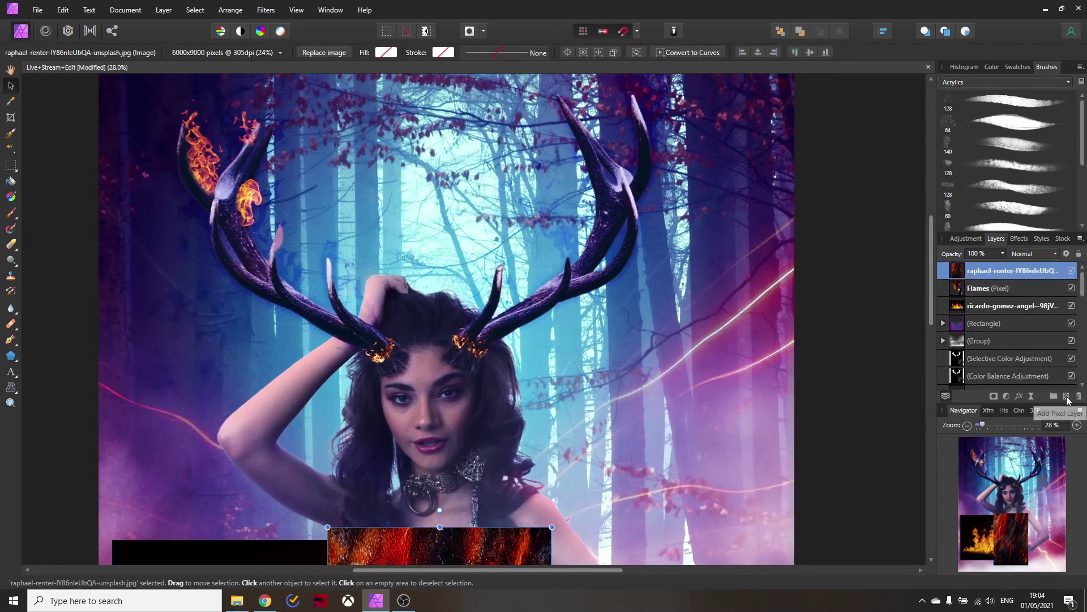
- Add a new pixel layer above the lava photo and name it Lava
{"action": "left_click", "coordinate": [1067, 396]}
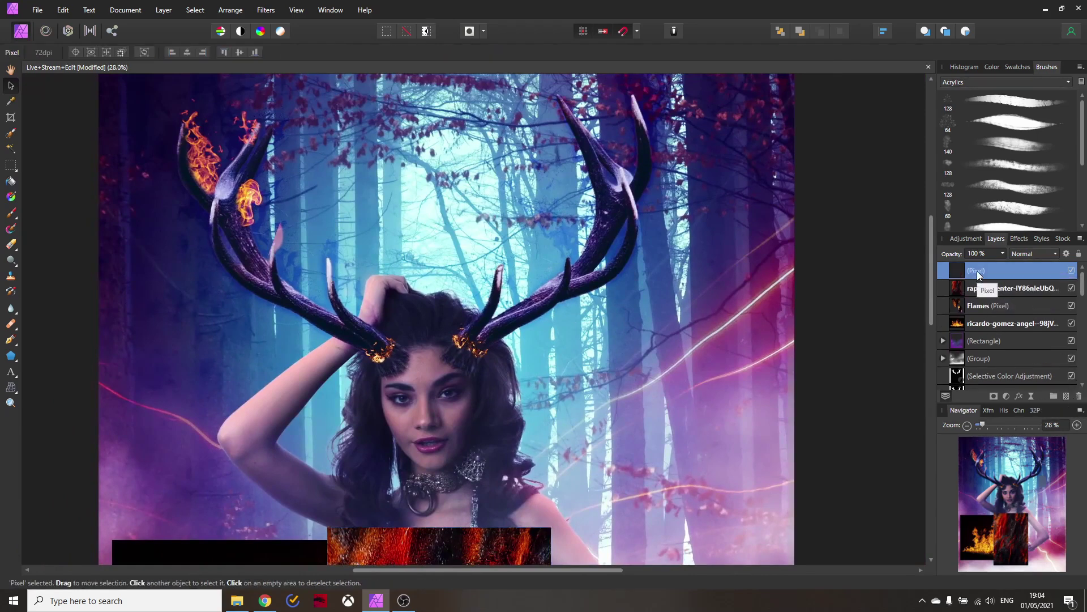
{"action": "double_click", "coordinate": [977, 270]}
{"action": "type", "text": "Lava"}
{"action": "key", "text": "Return"}
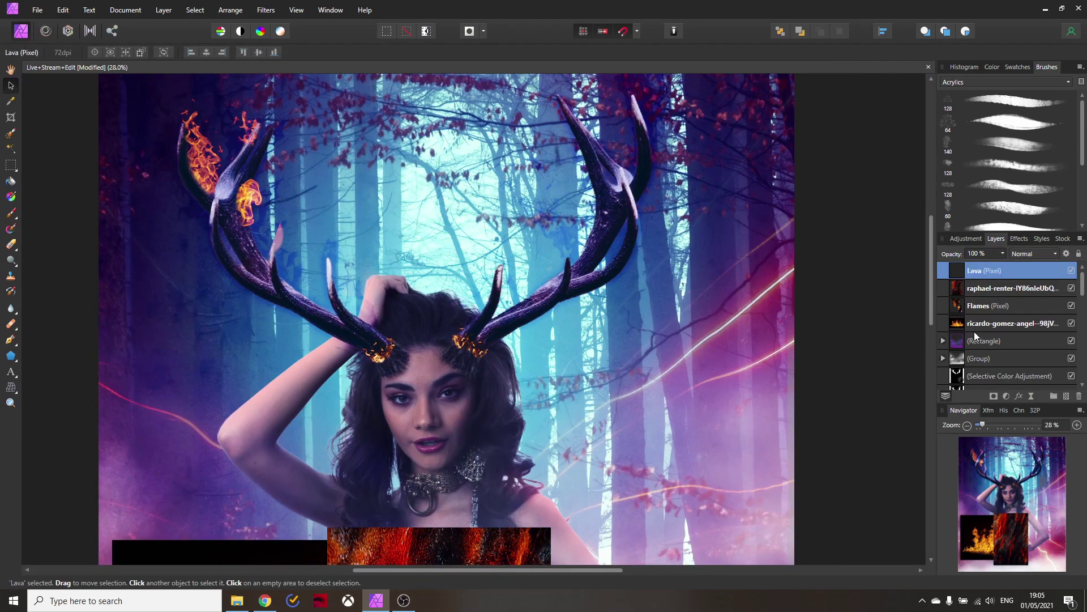
- Load the outline of the Horns Group layer as a selection around both antlers
{"action": "scroll", "coordinate": [973, 333], "scroll_direction": "down", "scroll_amount": 5}
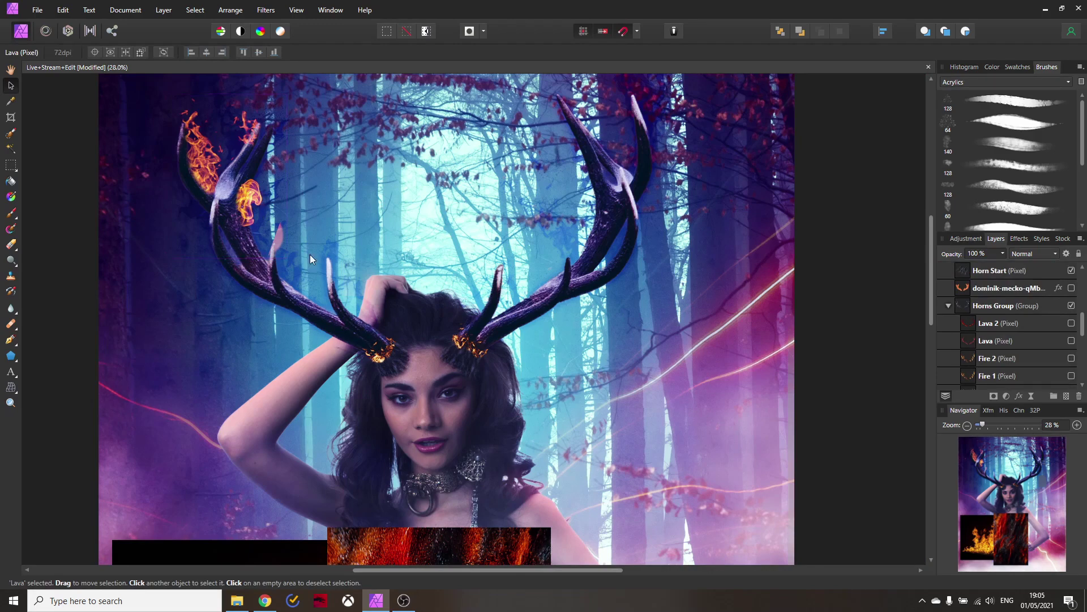
{"action": "left_click", "coordinate": [965, 306], "text": "ctrl"}
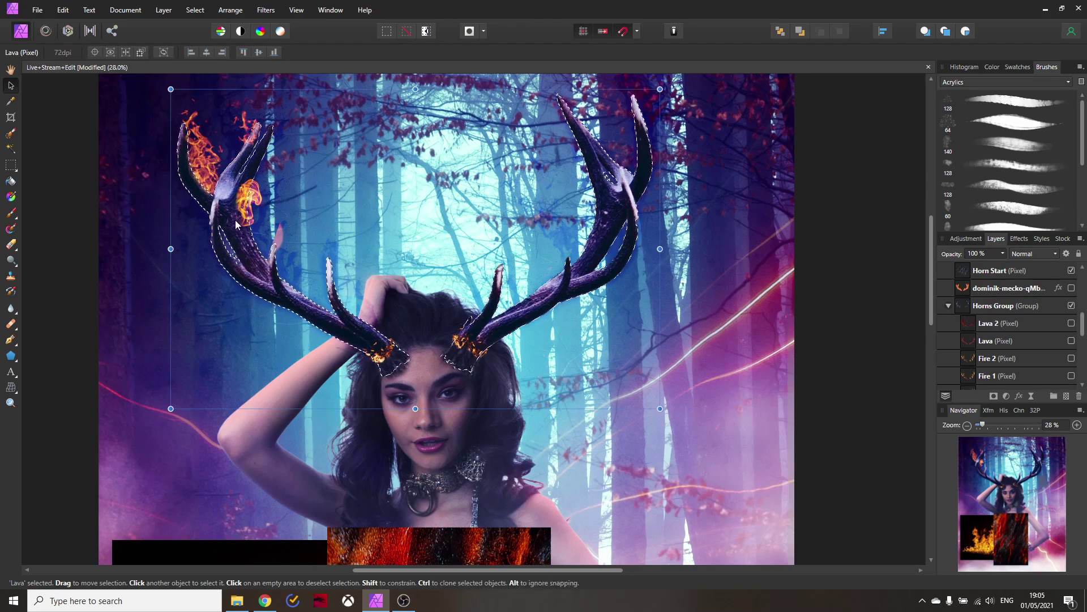
- Add the missed strip along the left antler's outer edge, below the white ridge, to the selection with the Freehand Selection tool
{"action": "scroll", "coordinate": [236, 220], "scroll_direction": "up", "scroll_amount": 2}
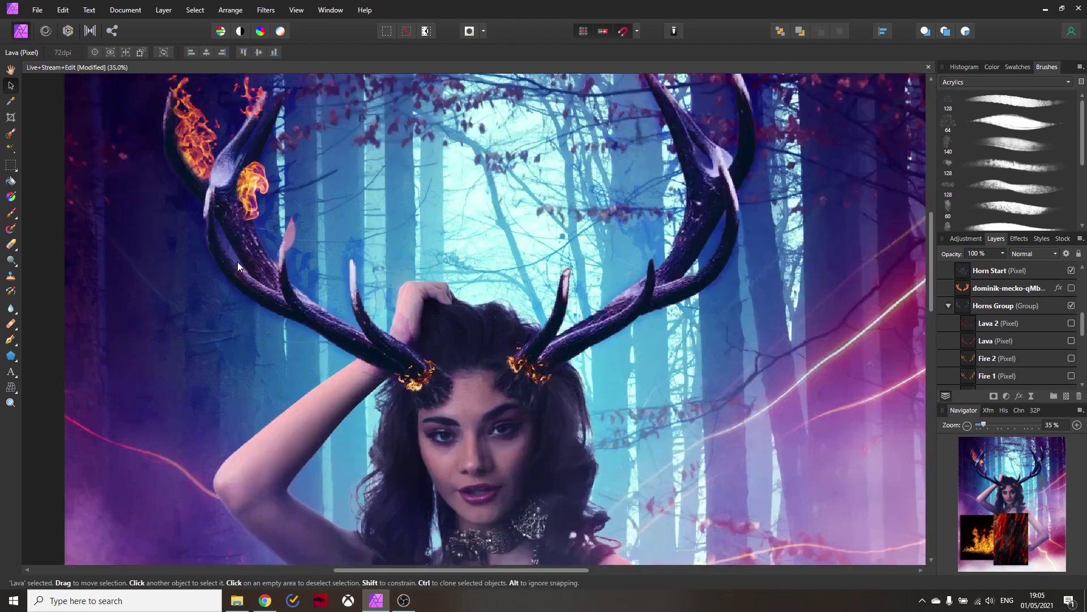
{"action": "scroll", "coordinate": [237, 267], "scroll_direction": "up", "scroll_amount": 2}
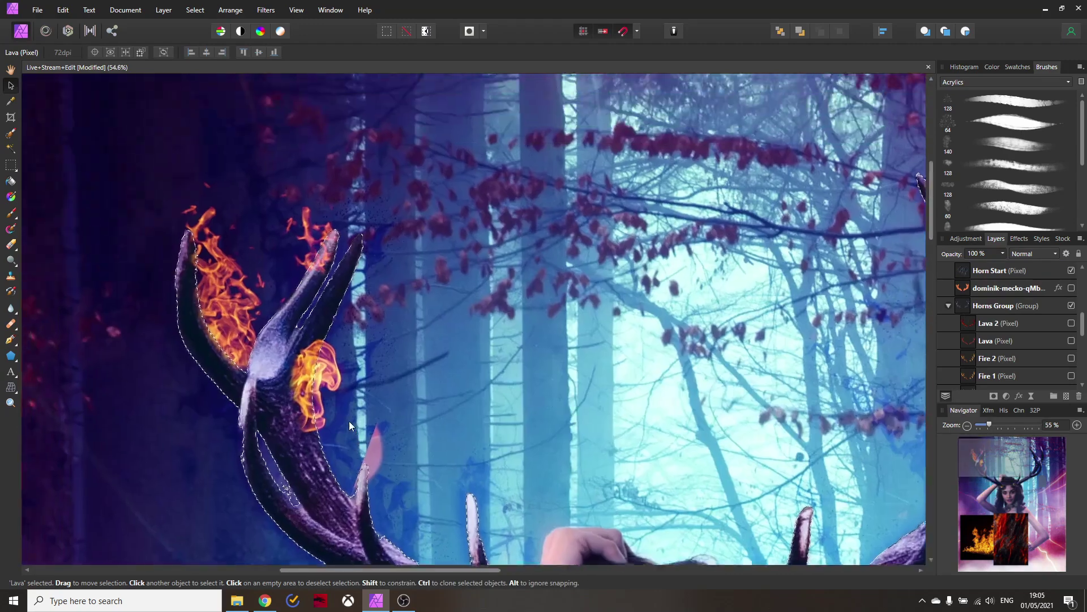
{"action": "left_click_drag", "start_coordinate": [349, 421], "coordinate": [341, 329]}
{"action": "scroll", "coordinate": [248, 370], "scroll_direction": "up", "scroll_amount": 5}
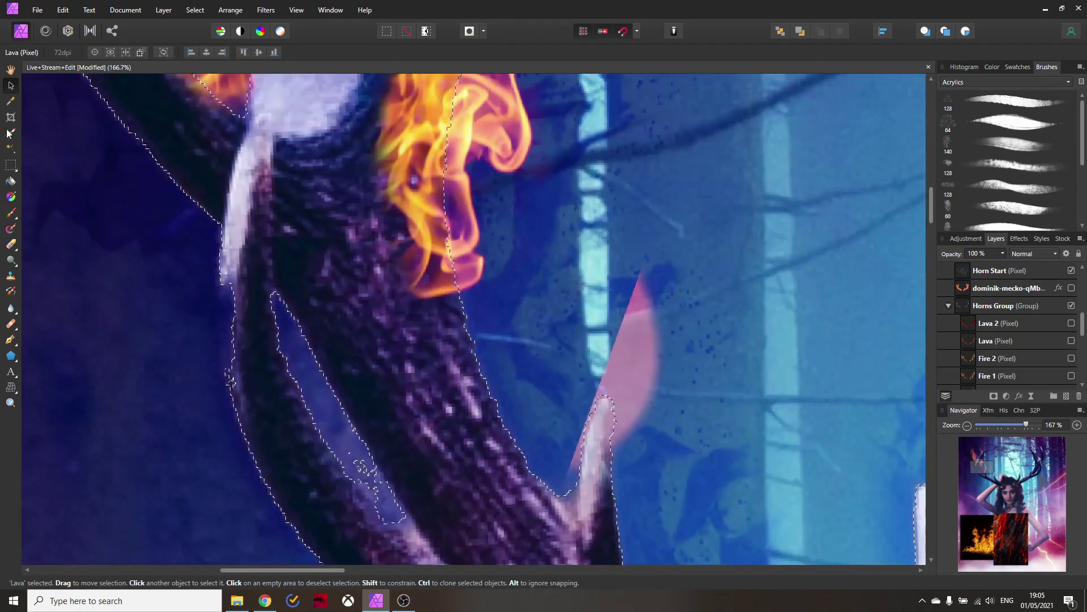
{"action": "left_click", "coordinate": [10, 165]}
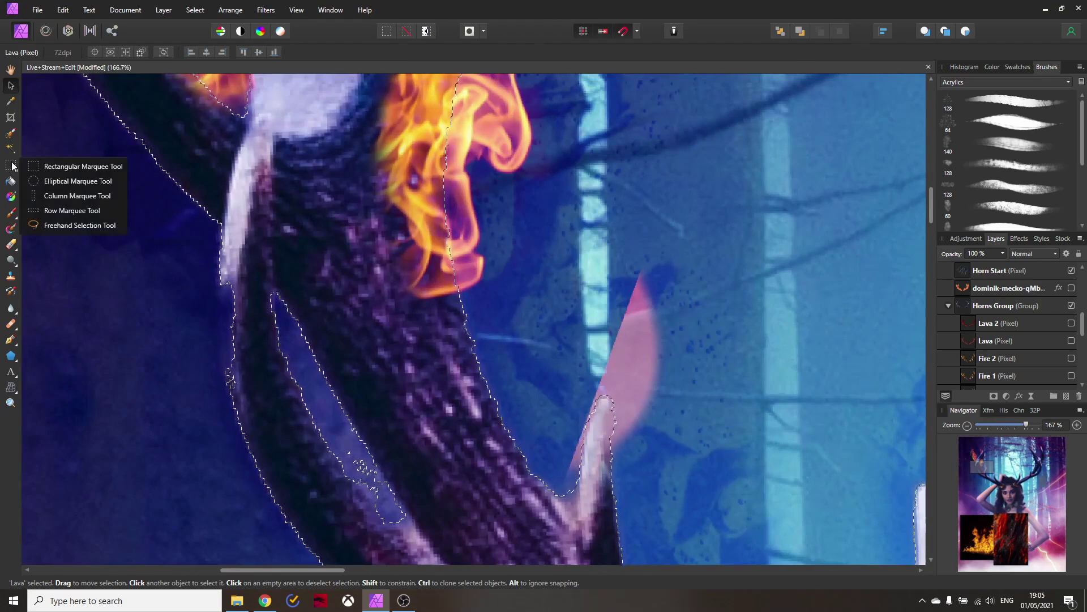
{"action": "left_click", "coordinate": [43, 226]}
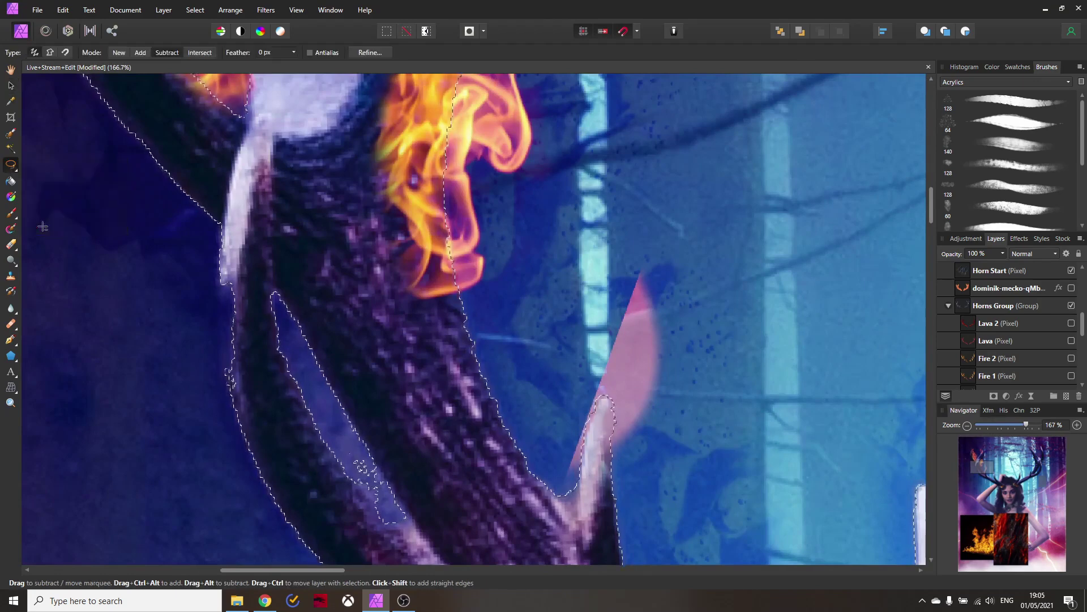
{"action": "left_click", "coordinate": [140, 52]}
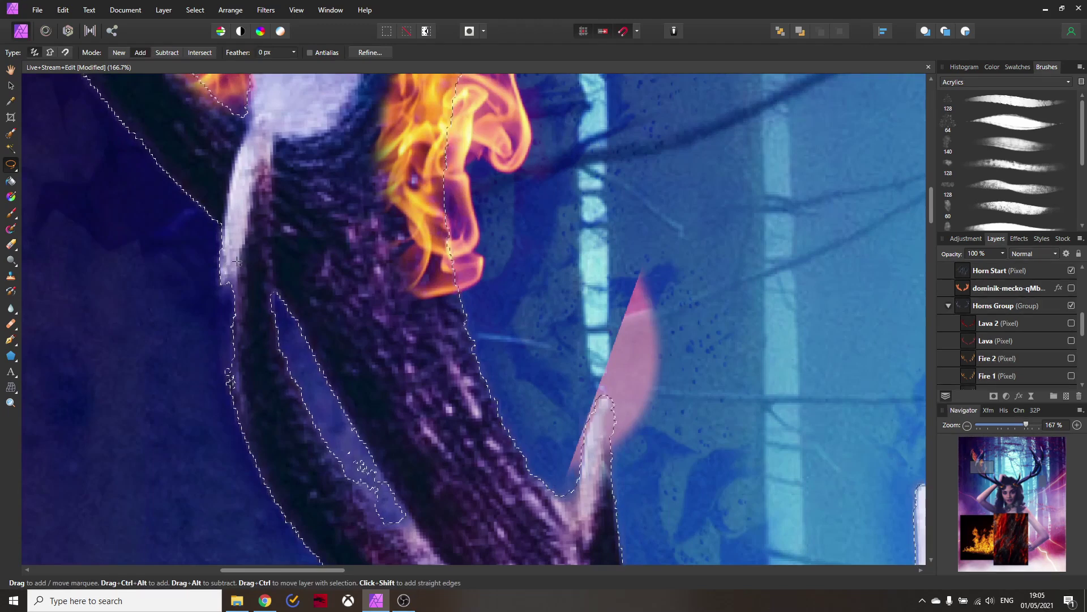
{"action": "left_click", "coordinate": [233, 250]}
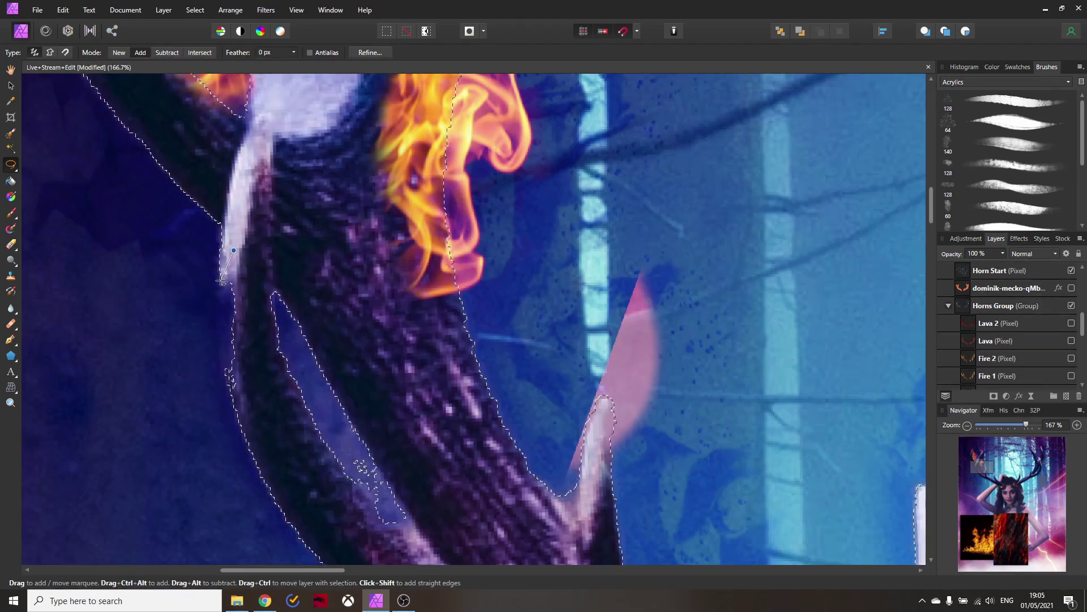
{"action": "left_click", "coordinate": [222, 280]}
{"action": "left_click", "coordinate": [234, 407]}
{"action": "left_click", "coordinate": [259, 408]}
{"action": "left_click", "coordinate": [263, 320]}
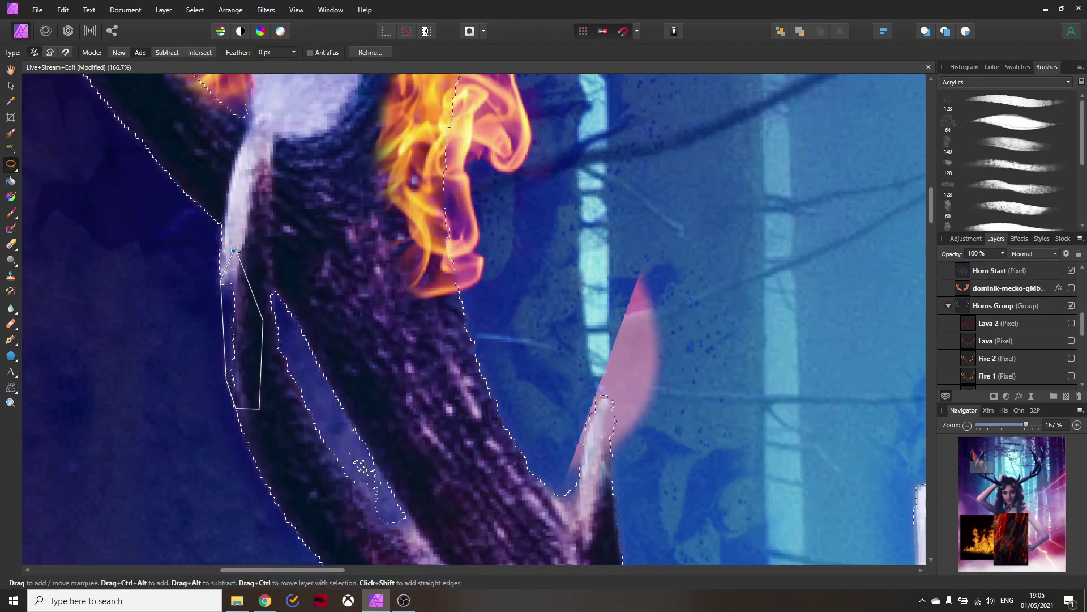
- Prepare the Clone Brush on the Lava layer with the lava photo as source, using normal blending, 331 px width and 315° rotation
{"action": "scroll", "coordinate": [263, 332], "scroll_direction": "down", "scroll_amount": 3}
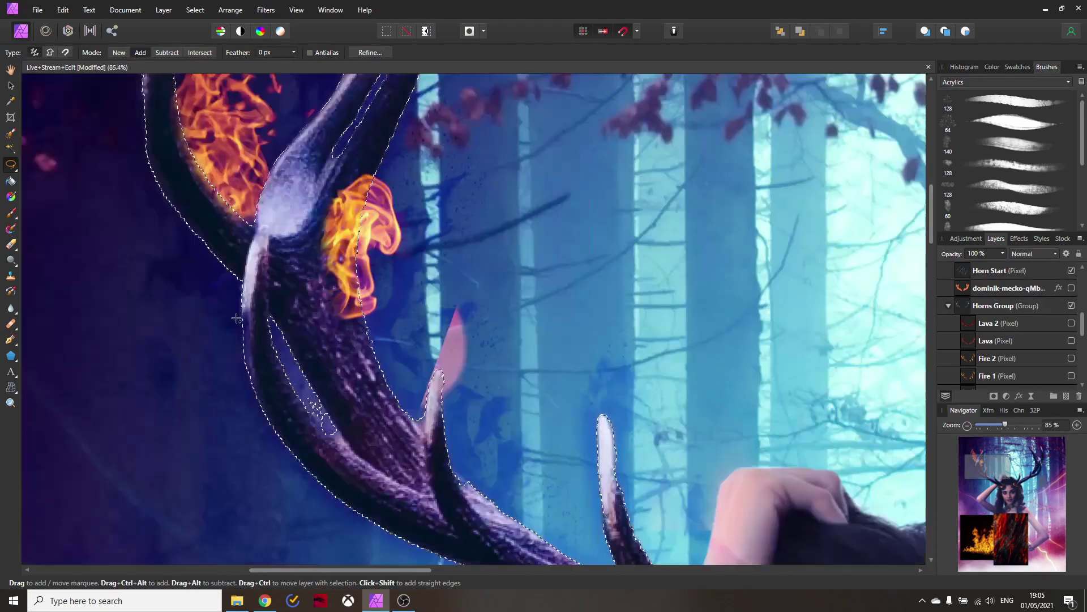
{"action": "scroll", "coordinate": [267, 364], "scroll_direction": "down", "scroll_amount": 4}
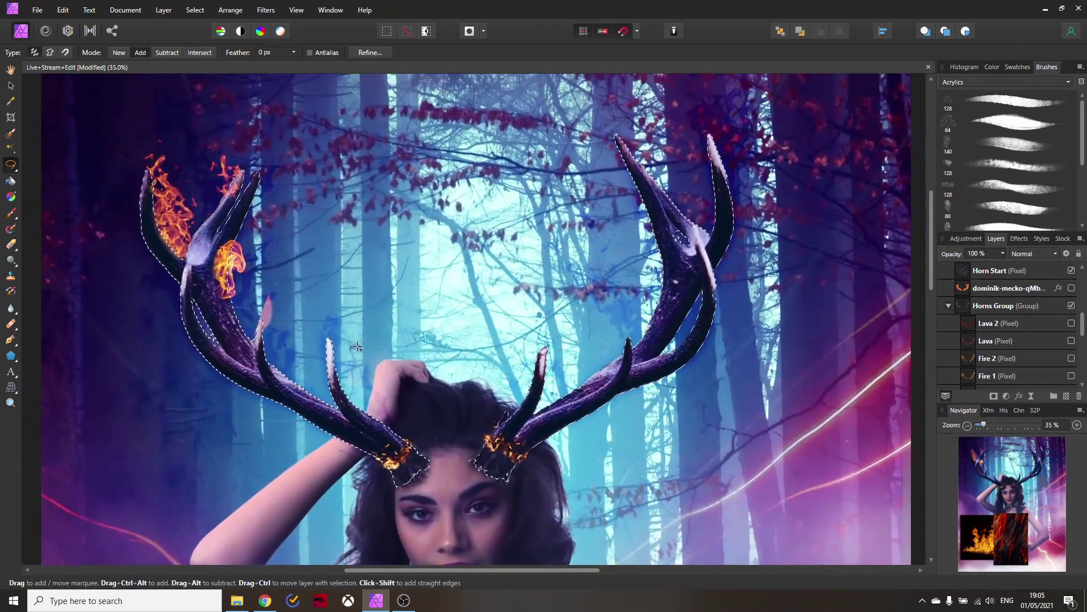
{"action": "scroll", "coordinate": [1031, 264], "scroll_direction": "up", "scroll_amount": 5}
{"action": "left_click", "coordinate": [957, 270]}
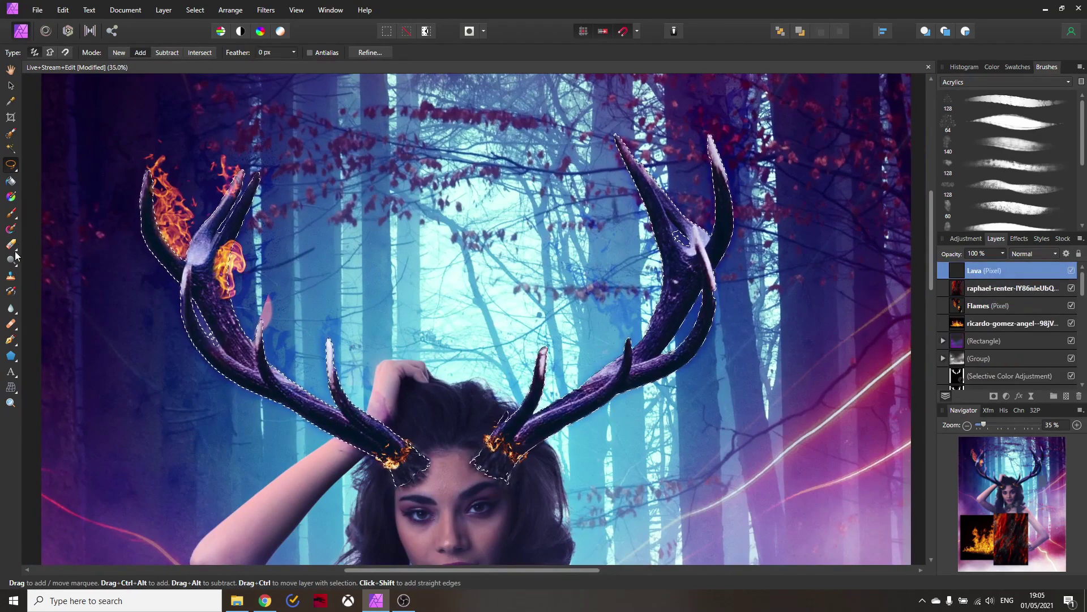
{"action": "left_click", "coordinate": [12, 279]}
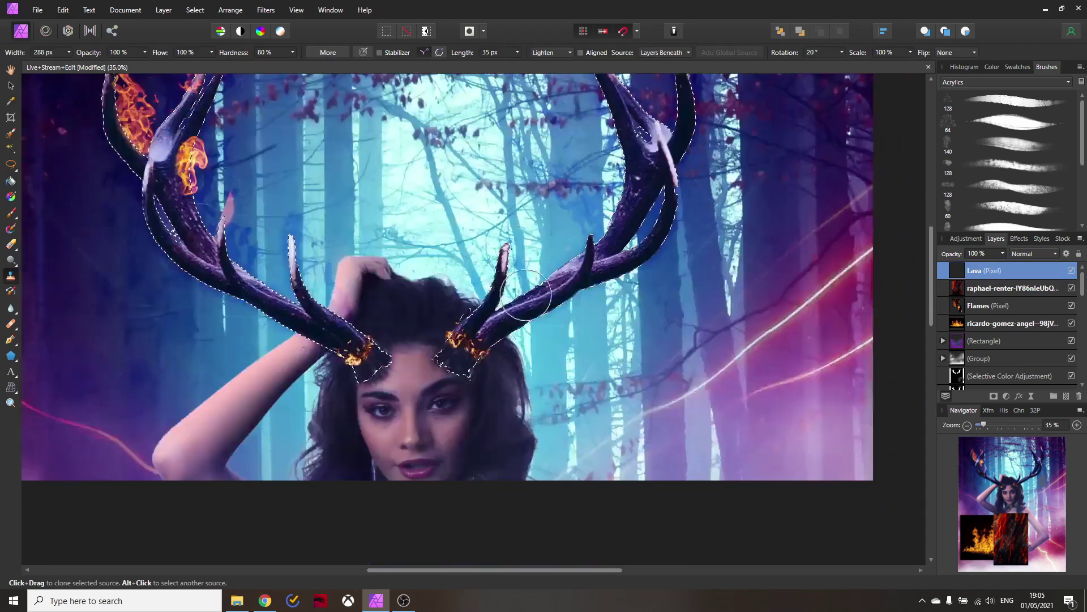
{"action": "left_click_drag", "start_coordinate": [526, 294], "coordinate": [469, 121]}
{"action": "scroll", "coordinate": [607, 451], "scroll_direction": "down", "scroll_amount": 1}
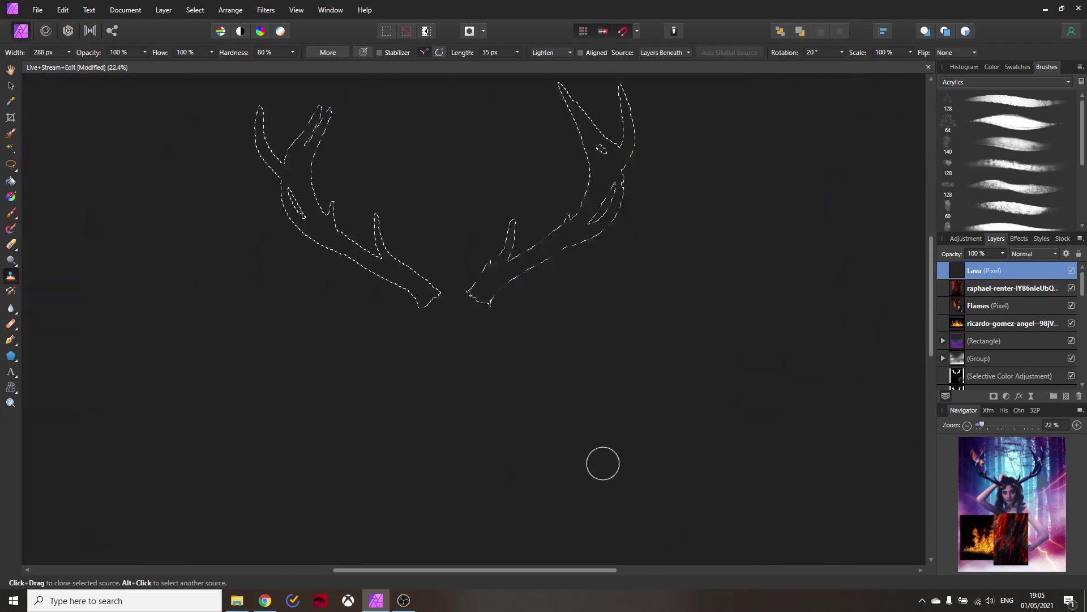
{"action": "scroll", "coordinate": [502, 456], "scroll_direction": "up", "scroll_amount": 1}
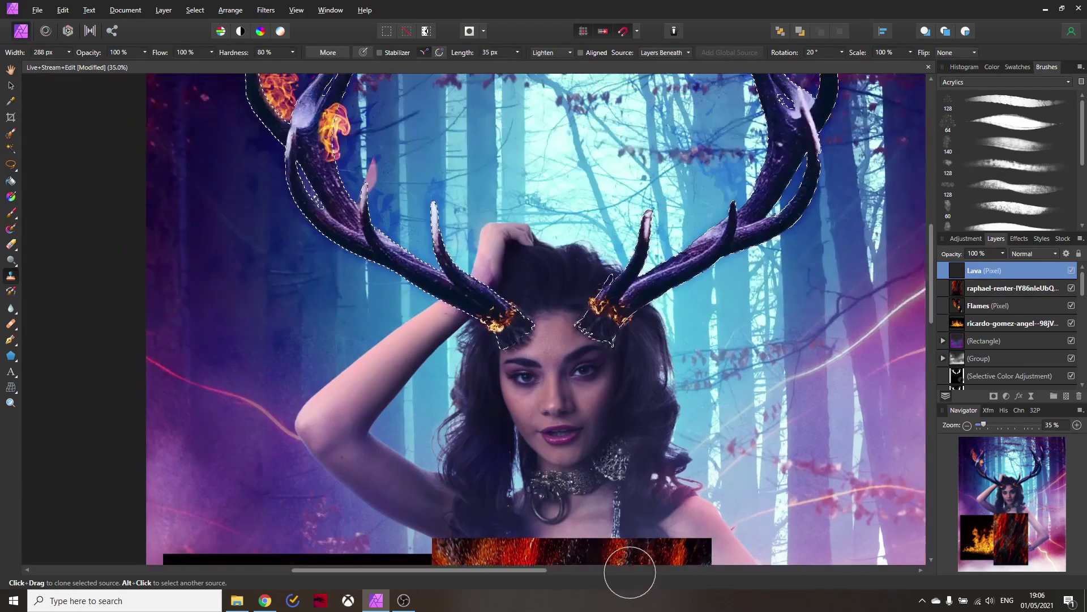
{"action": "scroll", "coordinate": [532, 339], "scroll_direction": "up", "scroll_amount": 3}
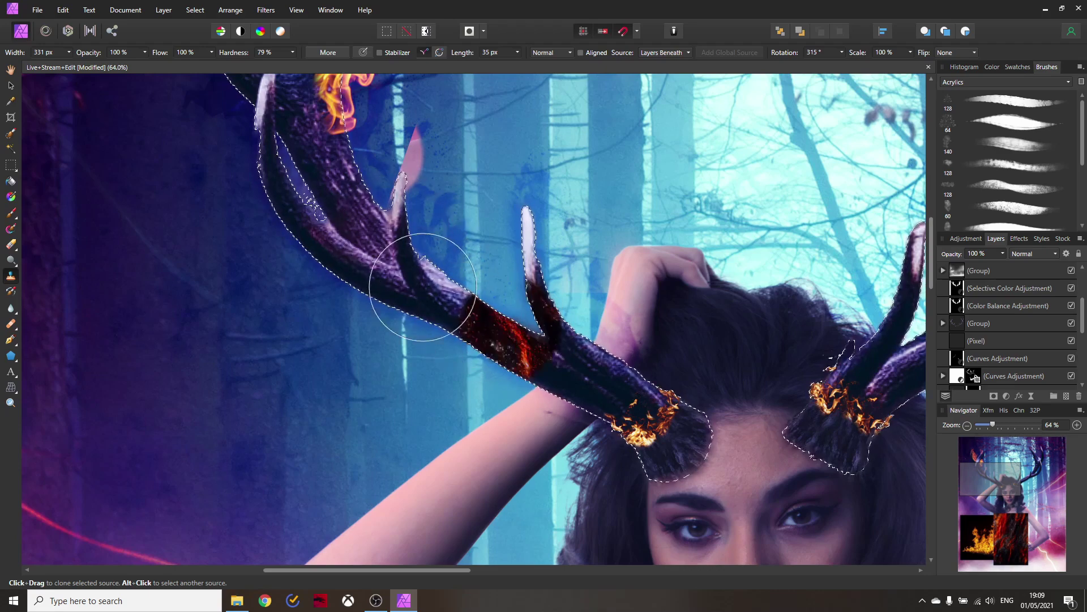
- Clone the lava texture over the left antler's main beam and all its tines, within the selection
{"action": "mouse_move", "coordinate": [398, 154]}
{"action": "left_mouse_down"}
{"action": "mouse_move", "coordinate": [304, 139]}
{"action": "mouse_move", "coordinate": [333, 235]}
{"action": "left_mouse_up"}
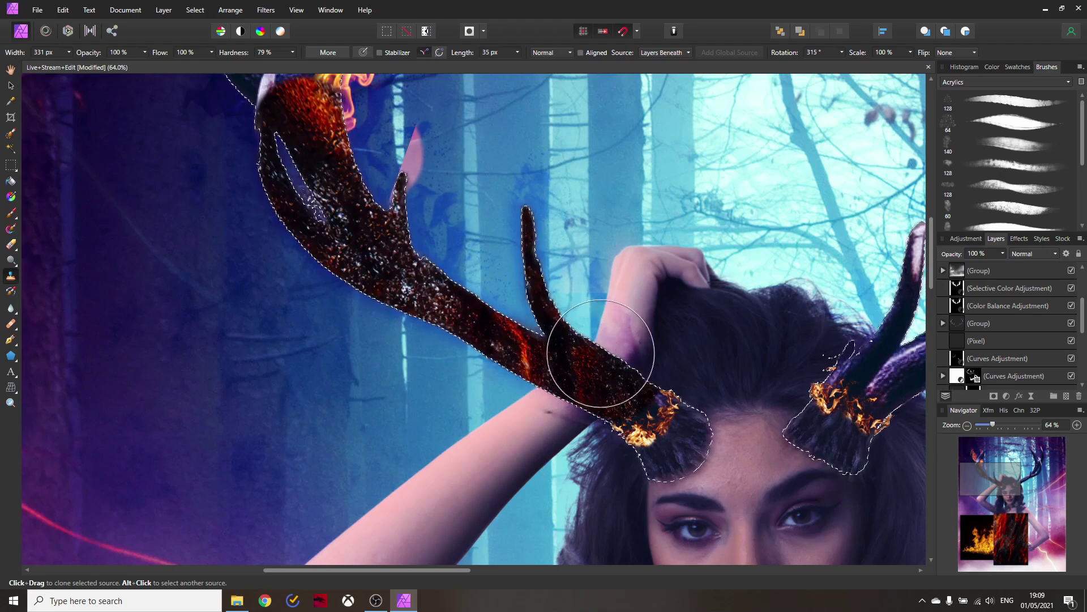
{"action": "left_click", "coordinate": [369, 195]}
{"action": "left_click_drag", "start_coordinate": [364, 193], "coordinate": [450, 367]}
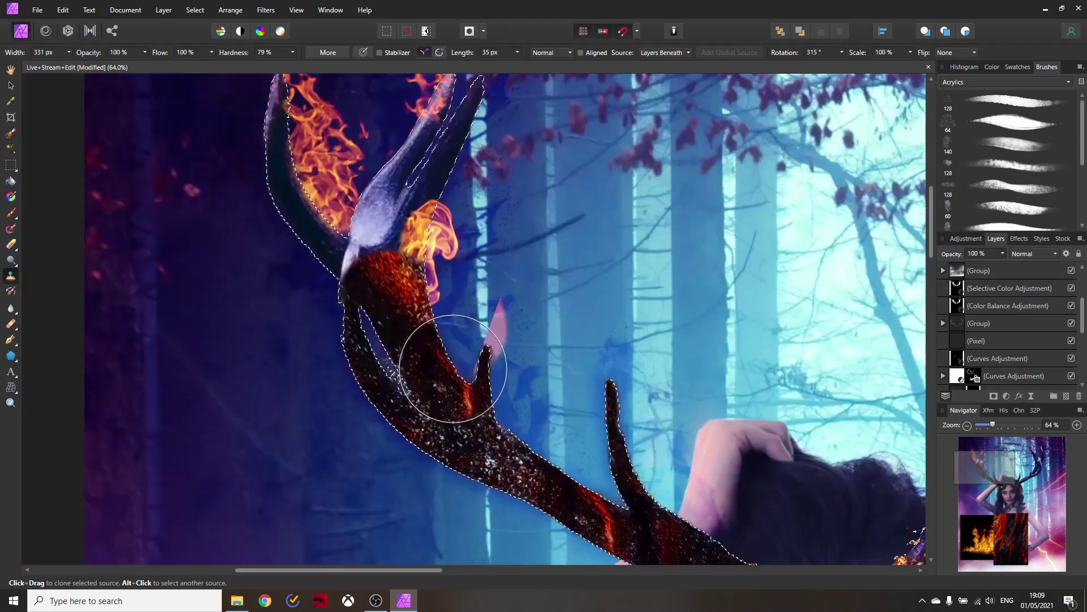
{"action": "mouse_move", "coordinate": [293, 125]}
{"action": "left_mouse_down"}
{"action": "mouse_move", "coordinate": [272, 109]}
{"action": "mouse_move", "coordinate": [262, 138]}
{"action": "mouse_move", "coordinate": [317, 220]}
{"action": "left_mouse_up"}
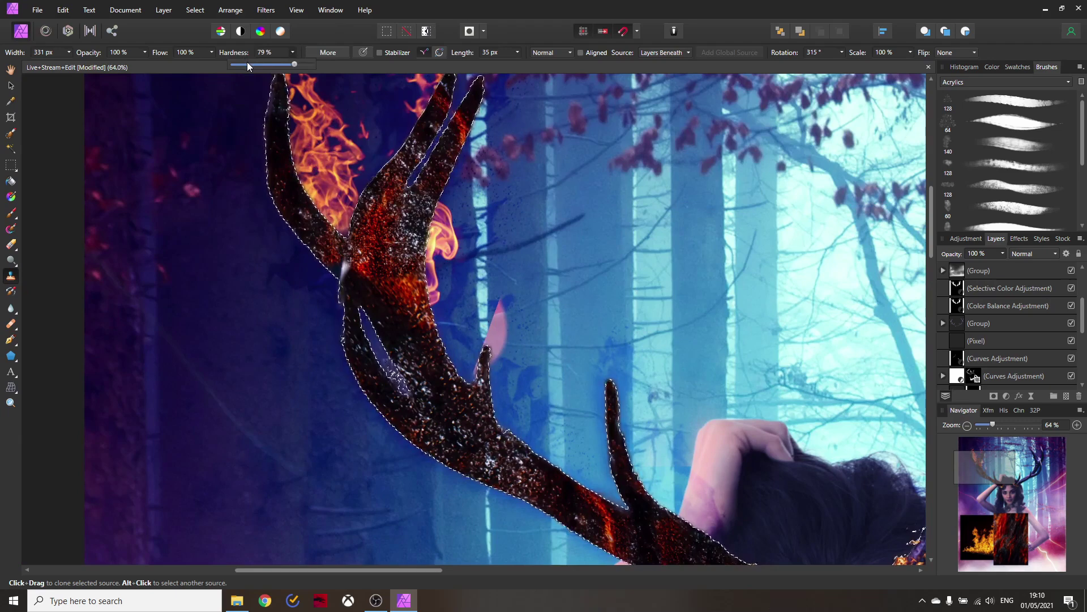
- Set the Clone Brush hardness to 18% and clone softer lava details over the left antler's beam and tines
{"action": "left_click", "coordinate": [247, 63]}
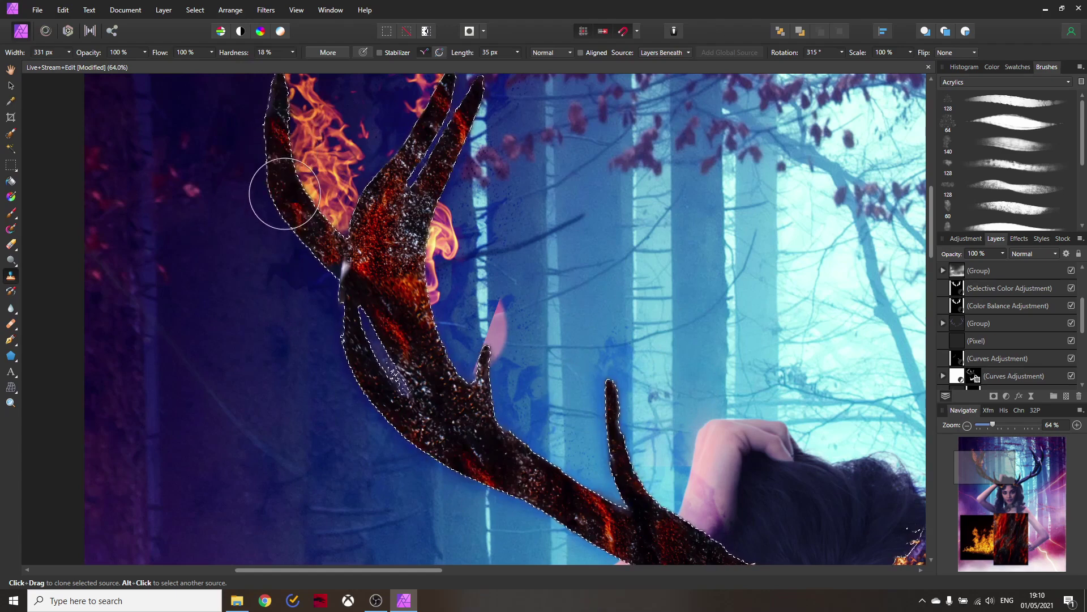
{"action": "left_click_drag", "start_coordinate": [698, 371], "coordinate": [561, 233]}
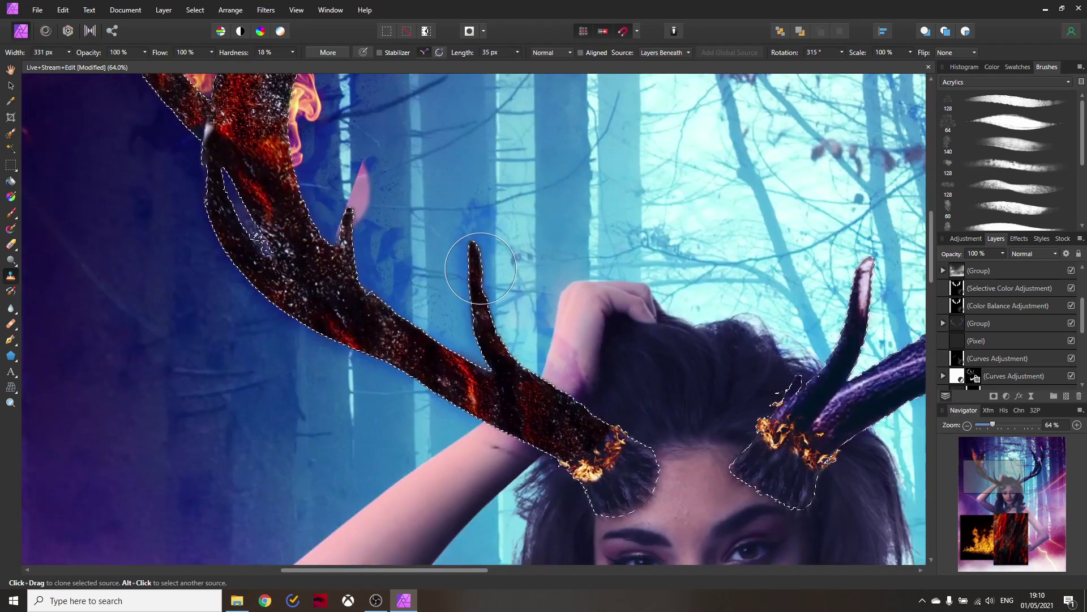
{"action": "mouse_move", "coordinate": [481, 266]}
{"action": "left_mouse_down"}
{"action": "mouse_move", "coordinate": [476, 257]}
{"action": "mouse_move", "coordinate": [486, 315]}
{"action": "left_mouse_up"}
- Sample a bright red streak in the lava photo and clone it onto the left antler's beam, lower tine and base
{"action": "left_click_drag", "start_coordinate": [659, 368], "coordinate": [644, 284]}
{"action": "scroll", "coordinate": [431, 399], "scroll_direction": "down", "scroll_amount": 4}
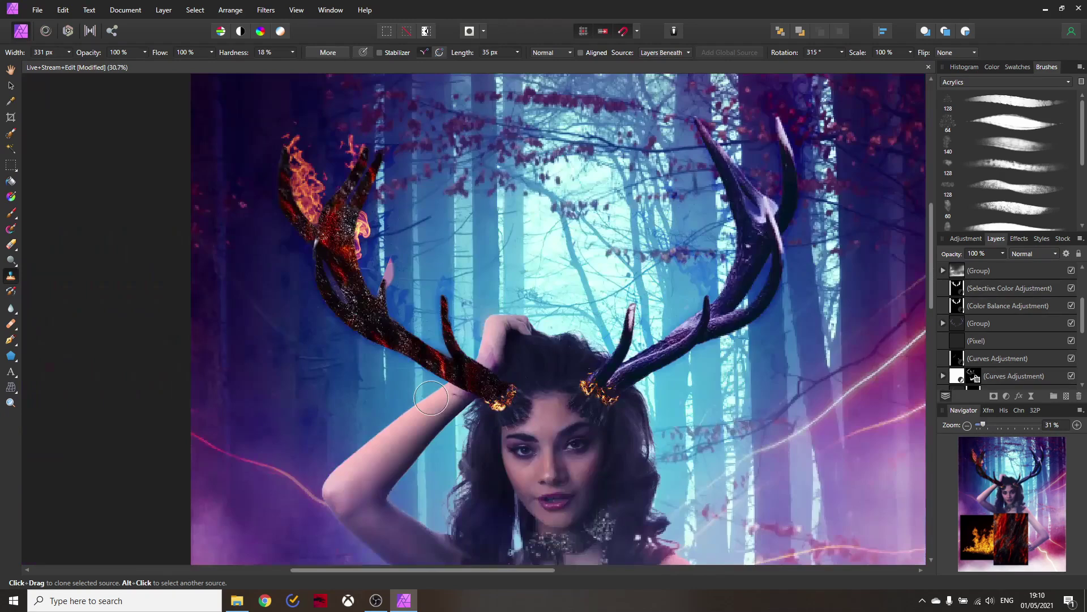
{"action": "scroll", "coordinate": [503, 369], "scroll_direction": "down", "scroll_amount": 4}
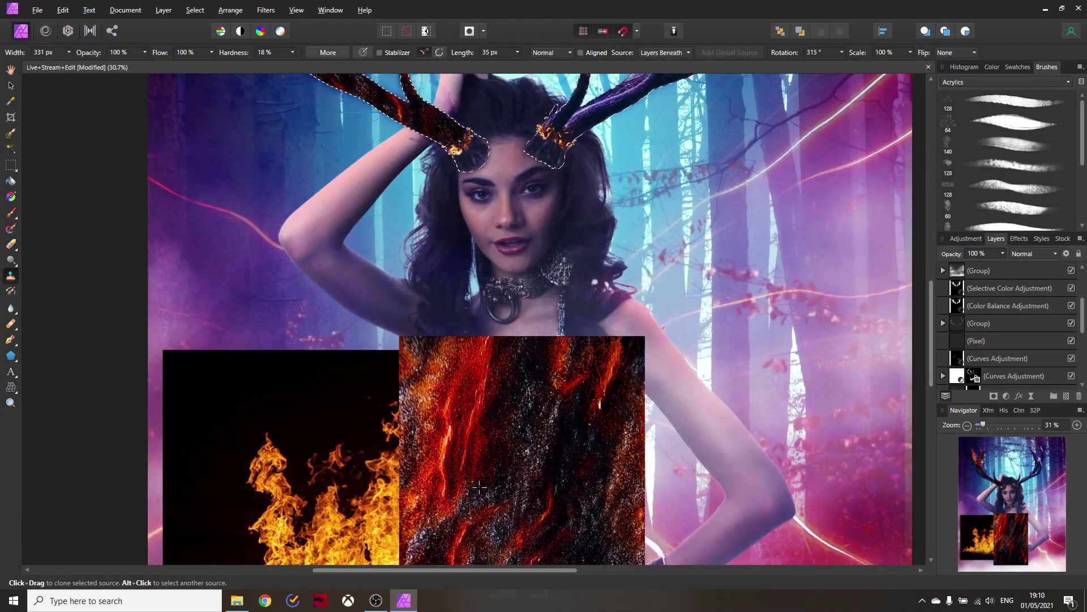
{"action": "left_click", "coordinate": [456, 439], "text": "alt"}
{"action": "mouse_move", "coordinate": [501, 238]}
{"action": "left_mouse_down"}
{"action": "mouse_move", "coordinate": [557, 373]}
{"action": "mouse_move", "coordinate": [586, 491]}
{"action": "left_mouse_up"}
{"action": "scroll", "coordinate": [376, 252], "scroll_direction": "up", "scroll_amount": 2}
{"action": "mouse_move", "coordinate": [377, 260]}
{"action": "left_mouse_down"}
{"action": "mouse_move", "coordinate": [412, 327]}
{"action": "mouse_move", "coordinate": [363, 215]}
{"action": "mouse_move", "coordinate": [320, 171]}
{"action": "mouse_move", "coordinate": [306, 95]}
{"action": "mouse_move", "coordinate": [316, 112]}
{"action": "mouse_move", "coordinate": [307, 93]}
{"action": "left_mouse_up"}
{"action": "mouse_move", "coordinate": [647, 388]}
{"action": "left_mouse_down"}
{"action": "mouse_move", "coordinate": [542, 277]}
{"action": "mouse_move", "coordinate": [508, 314]}
{"action": "left_mouse_up"}
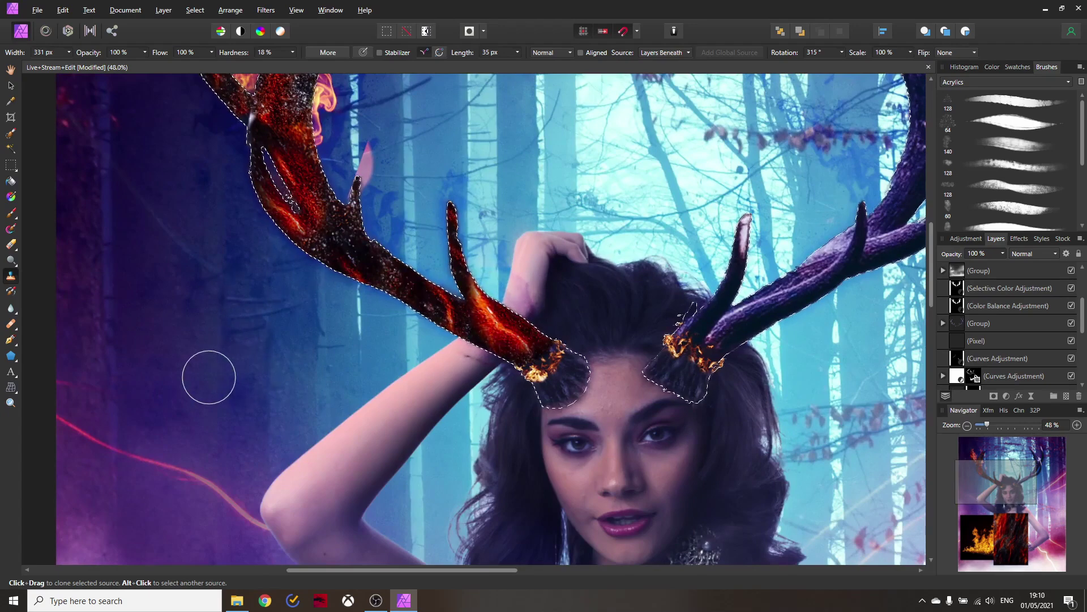
- Clear the antler selection and switch to the Move tool
{"action": "key", "text": "ctrl+d"}
{"action": "scroll", "coordinate": [253, 408], "scroll_direction": "down", "scroll_amount": 2}
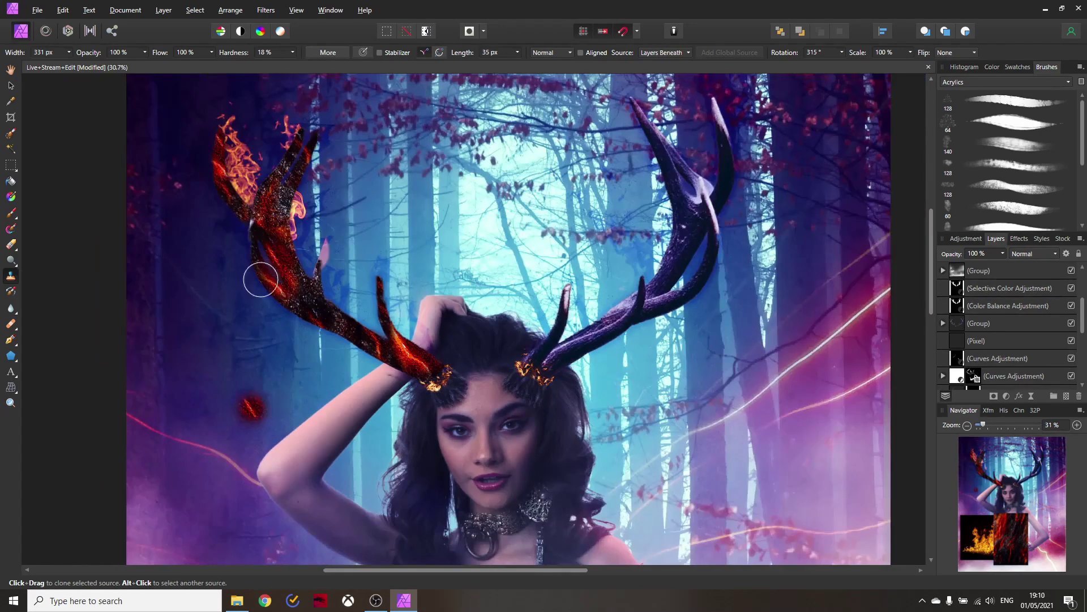
{"action": "left_click", "coordinate": [11, 85]}
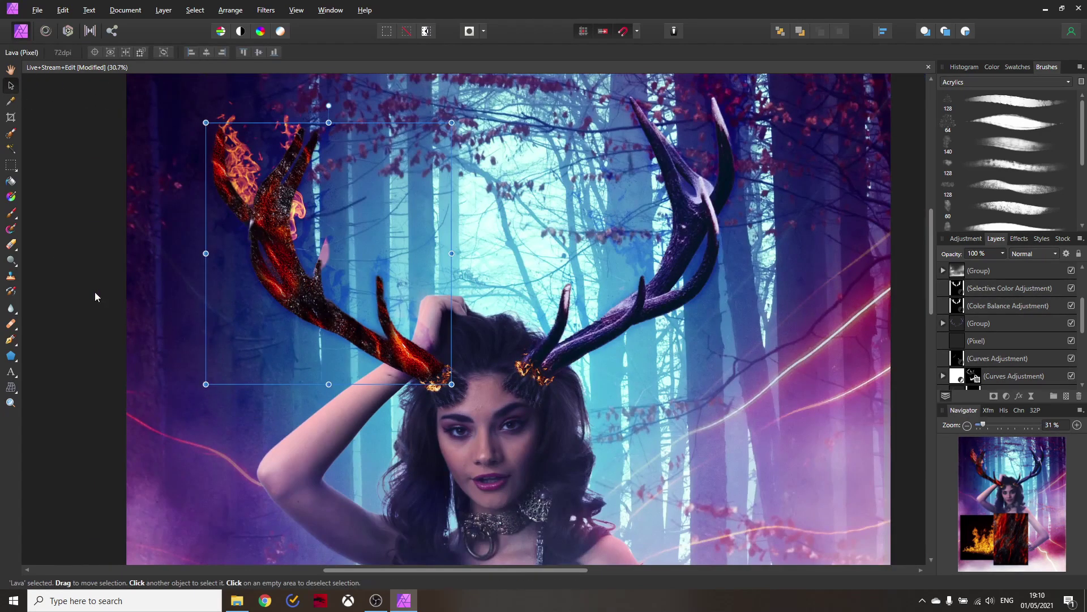
{"action": "left_click", "coordinate": [304, 137]}
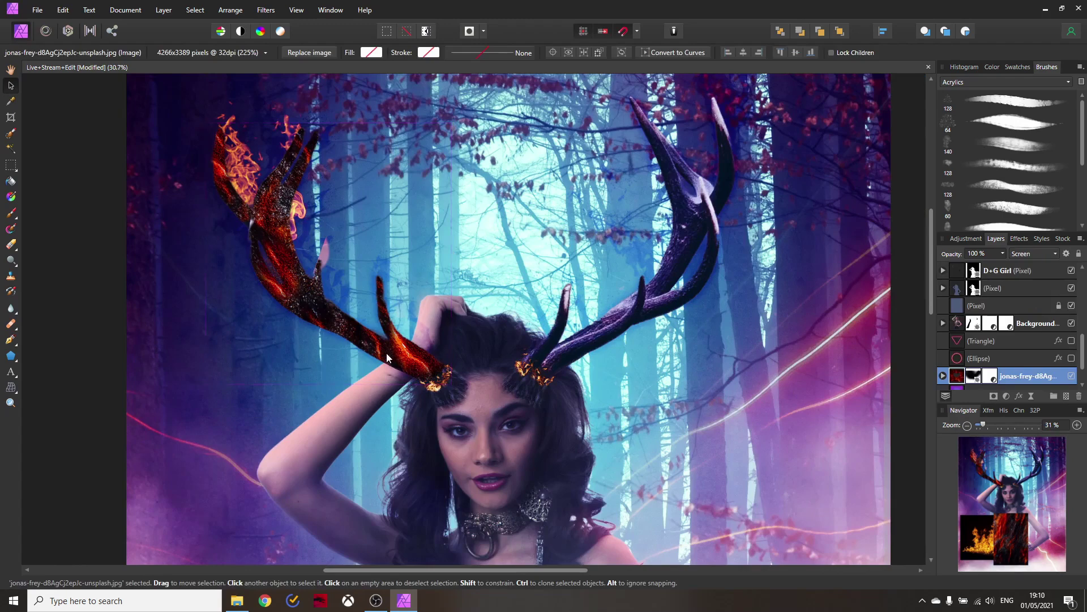
- Set the Lava layer's blend mode to Lighten, then deselect the layer
{"action": "scroll", "coordinate": [963, 341], "scroll_direction": "up", "scroll_amount": 5}
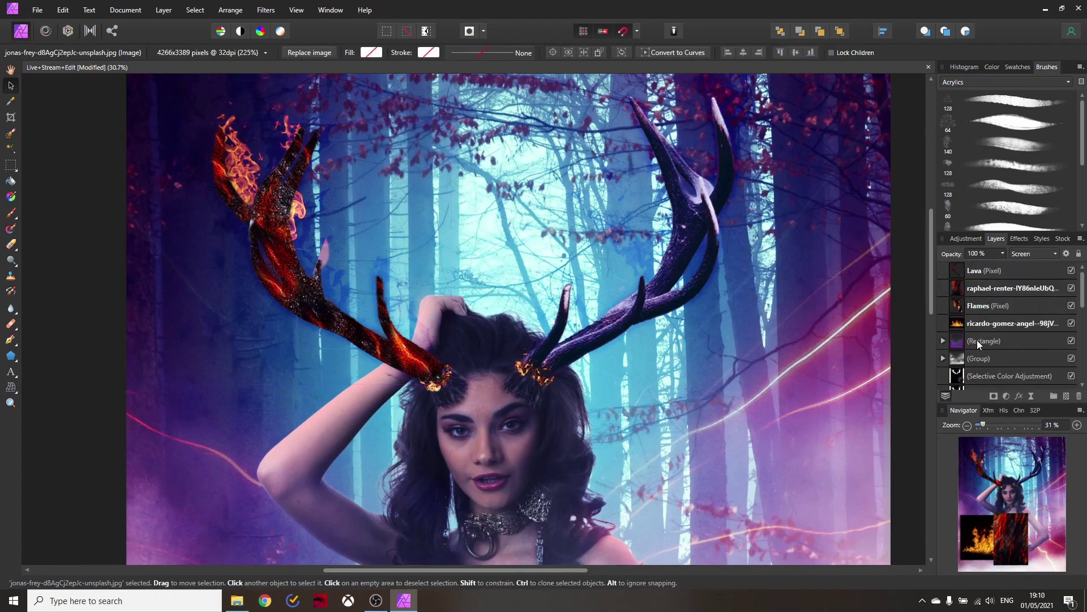
{"action": "left_click", "coordinate": [960, 272]}
{"action": "left_click", "coordinate": [1020, 253]}
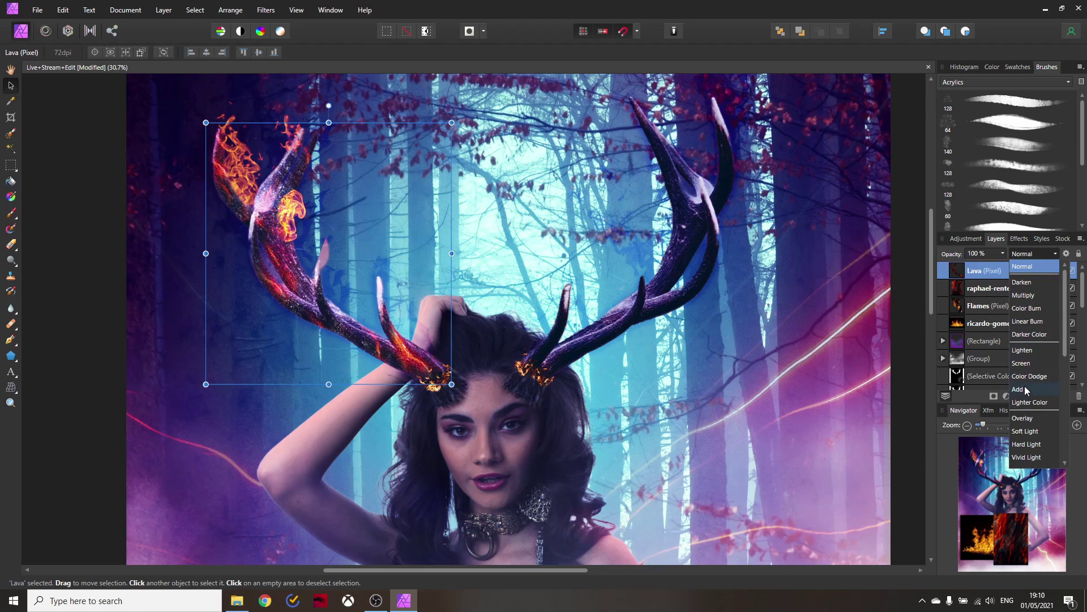
{"action": "left_click", "coordinate": [1022, 350]}
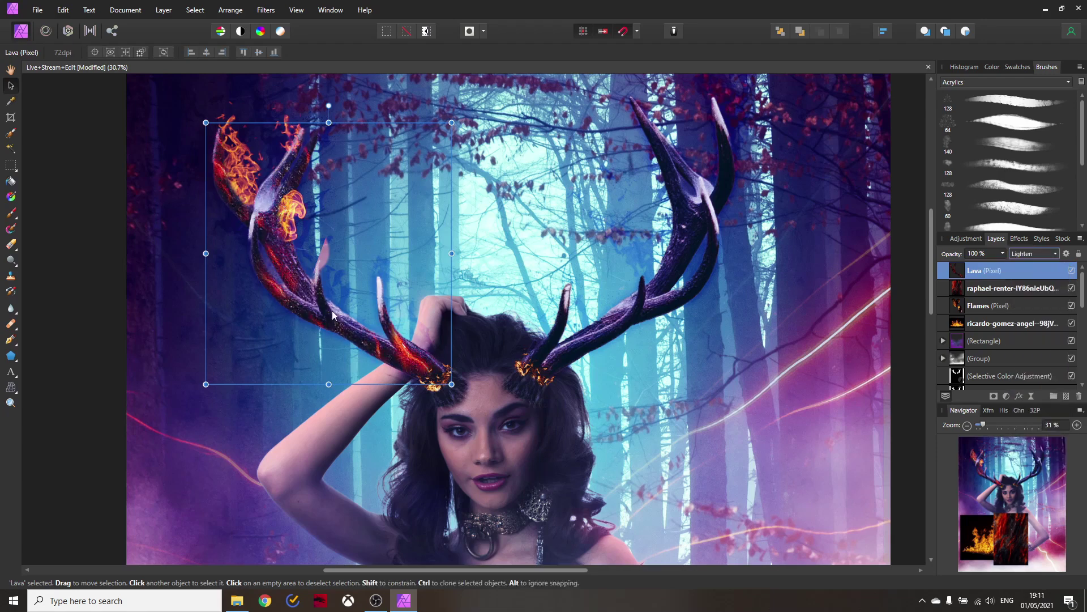
{"action": "left_click", "coordinate": [177, 277]}
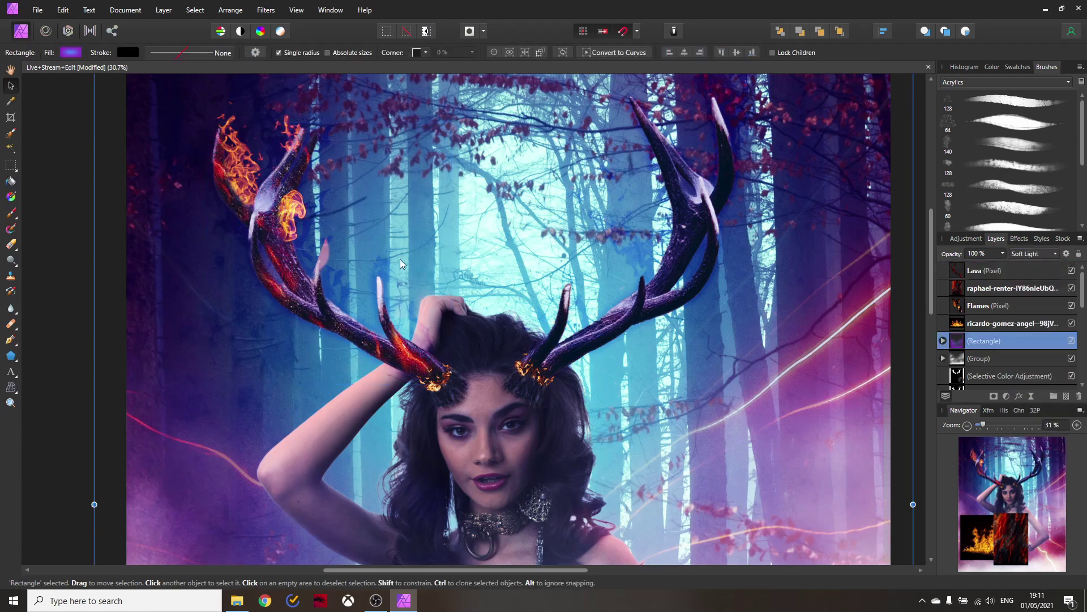